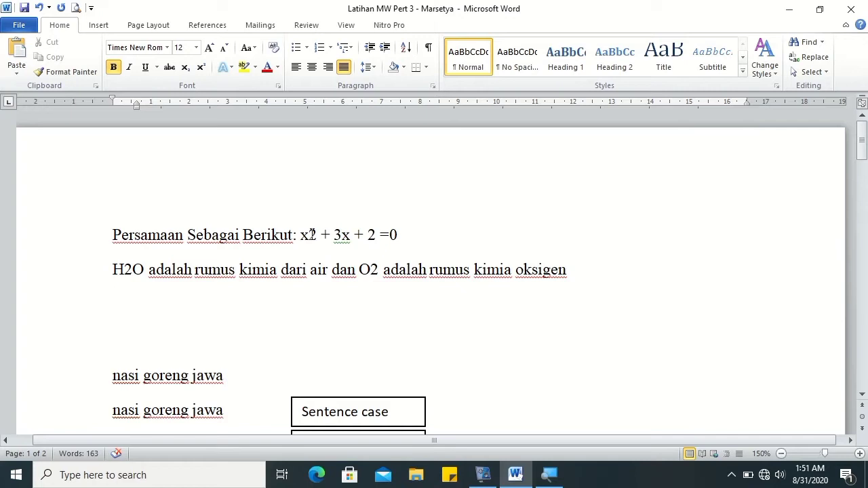
Superscript the 2 after x so the equation reads x² + 3x + 2 = 0.
click(308, 235)
key(shift+Right)
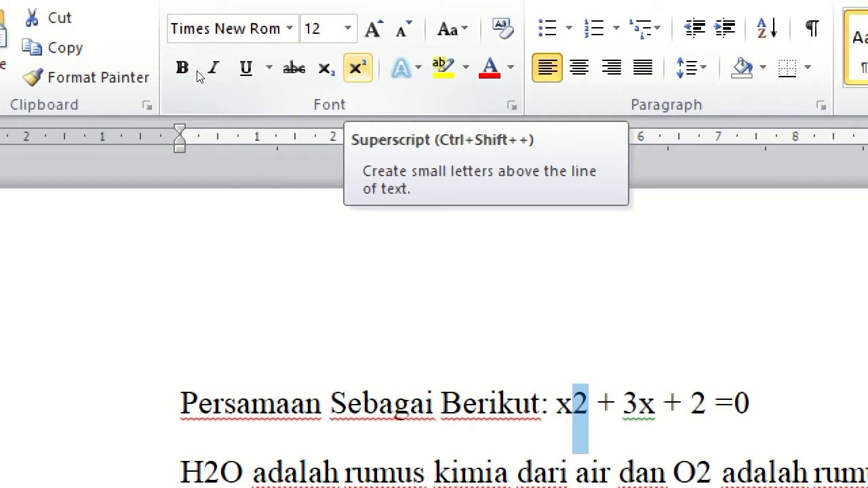
click(357, 68)
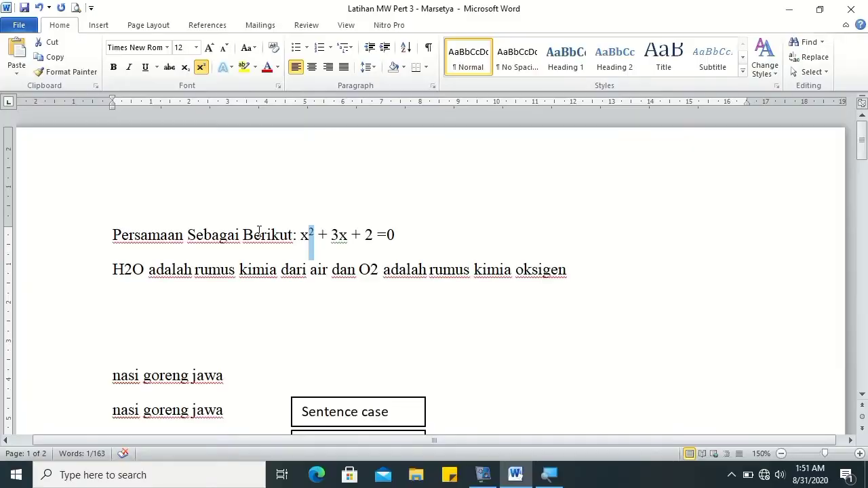
click(110, 250)
click(117, 278)
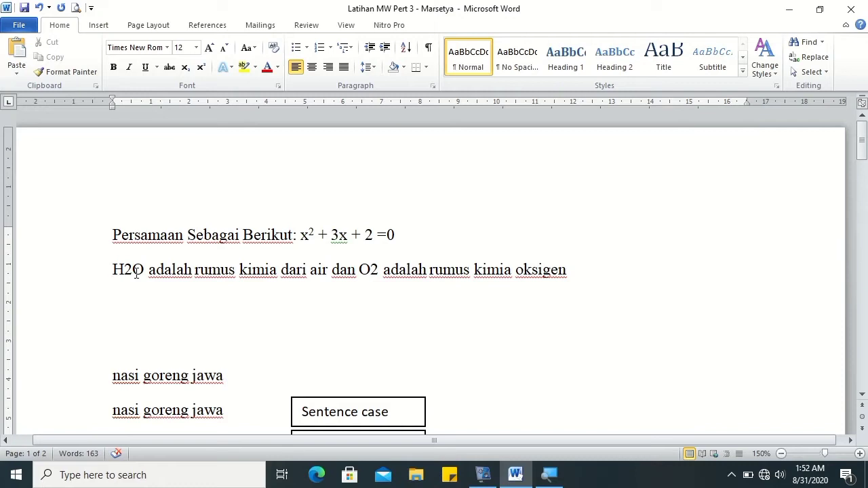
Subscript the digit 2 in both H2O and O2, giving H₂O and O₂.
click(125, 271)
key(shift+Right)
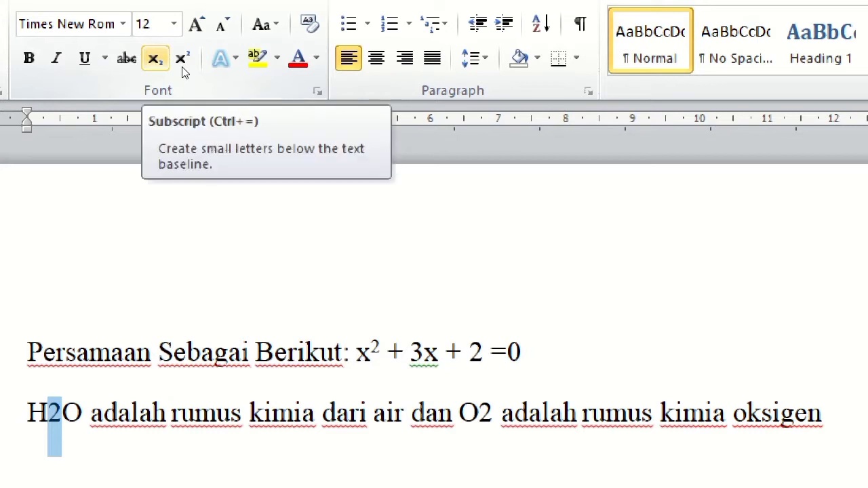
click(155, 59)
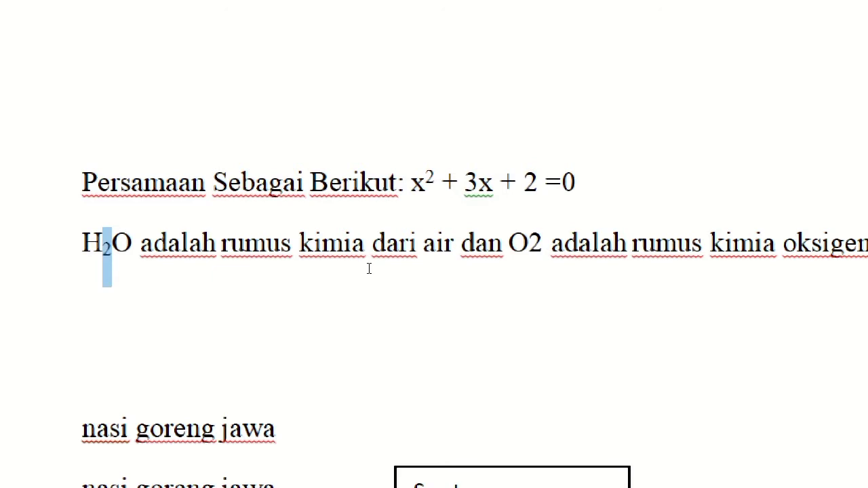
click(528, 244)
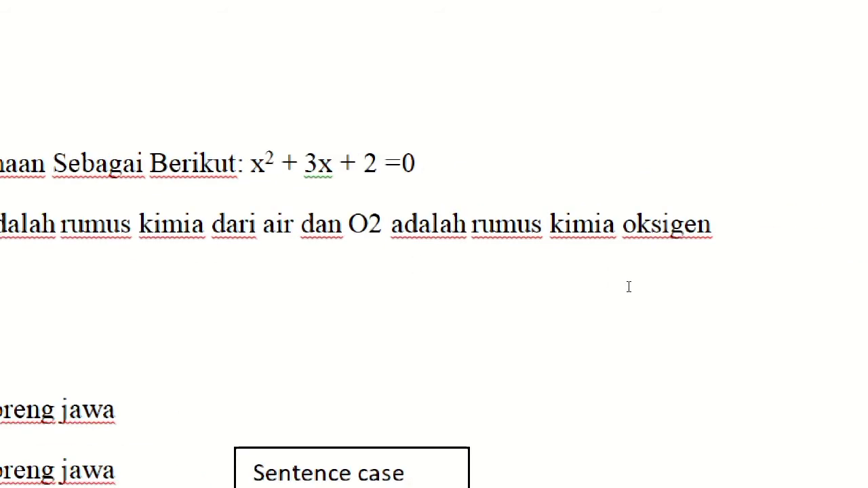
drag(371, 261, 377, 258)
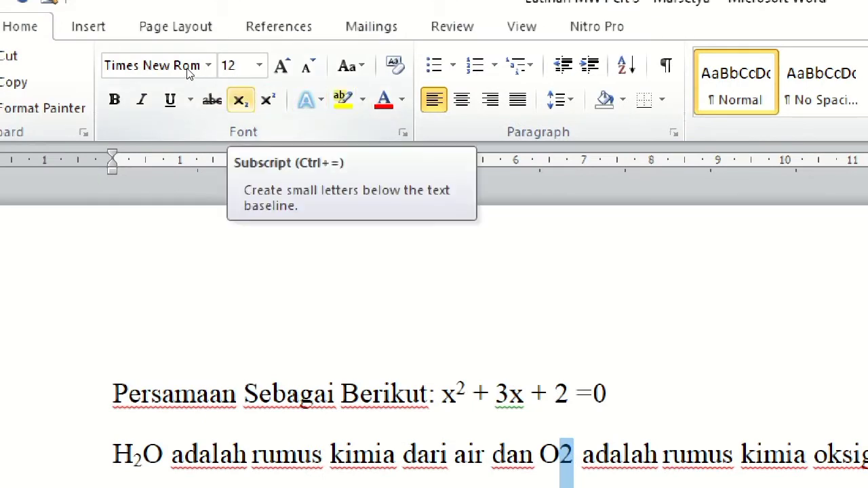
key(ctrl+equal)
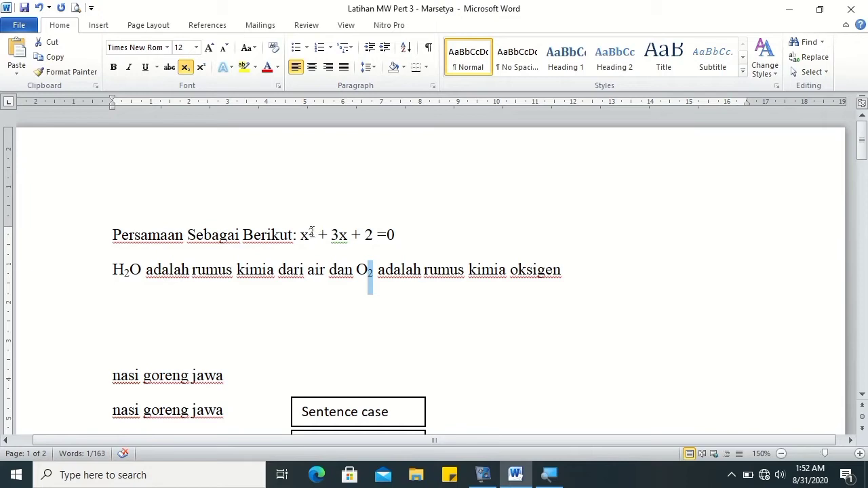
click(310, 234)
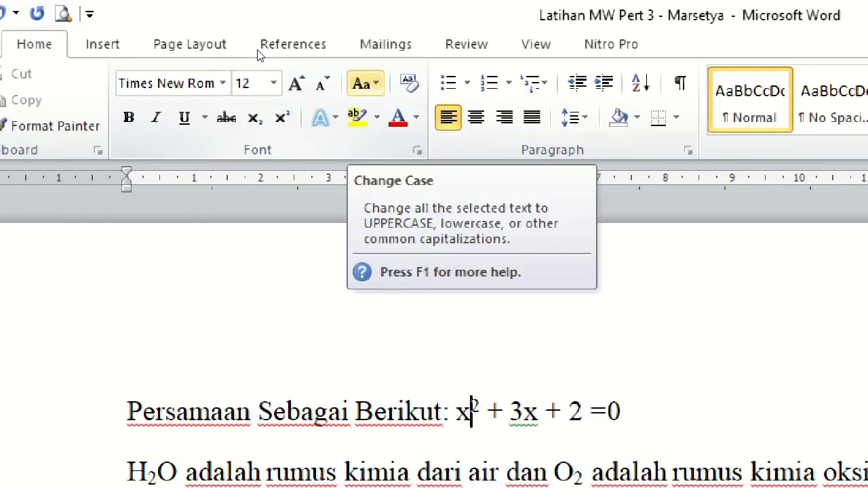
Browse the Change Case options: lowercase, Capitalize Each Word and tOGGLE cASE.
click(365, 83)
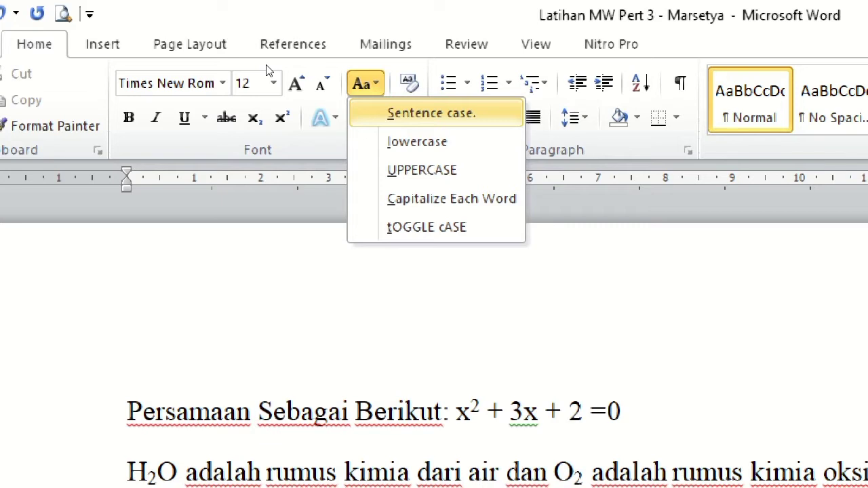
key(Down)
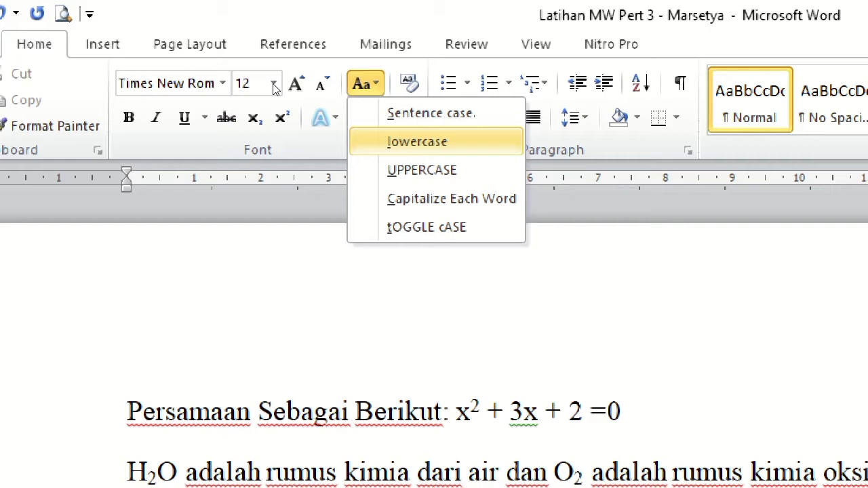
key(Down)
key(Down)
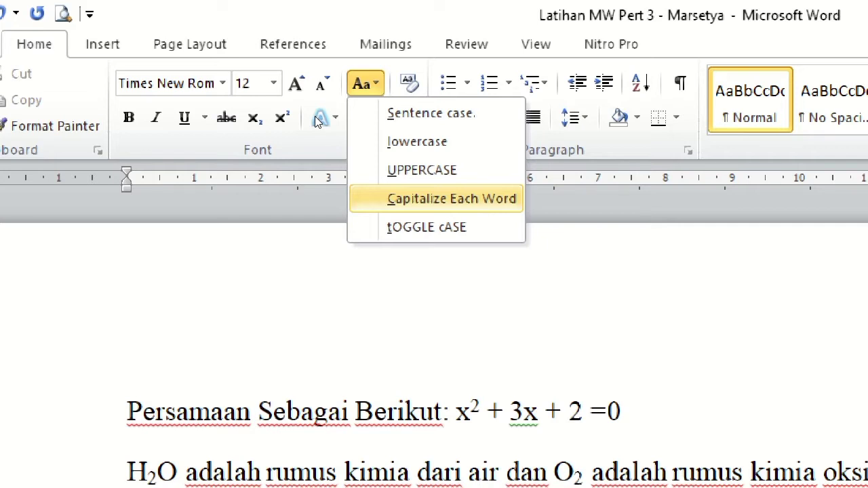
key(Down)
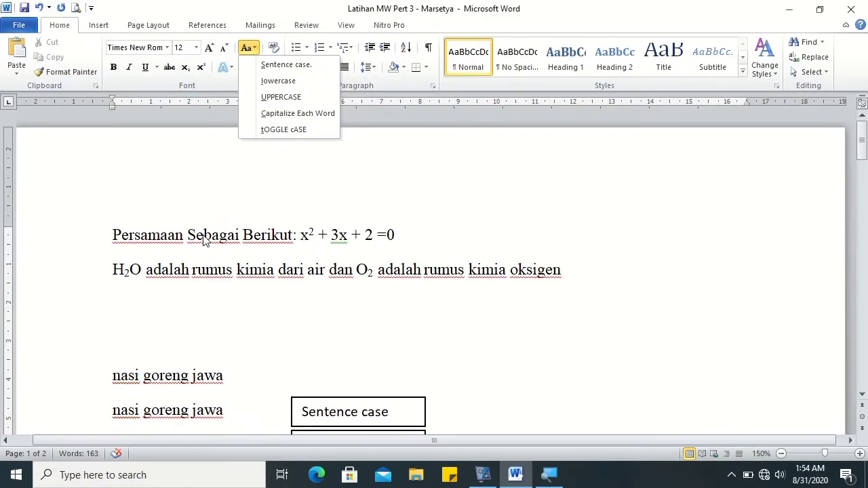
click(863, 395)
Convert the second nasi goreng jawa line to Sentence case, reading 'Nasi goreng jawa'.
drag(863, 395, 863, 397)
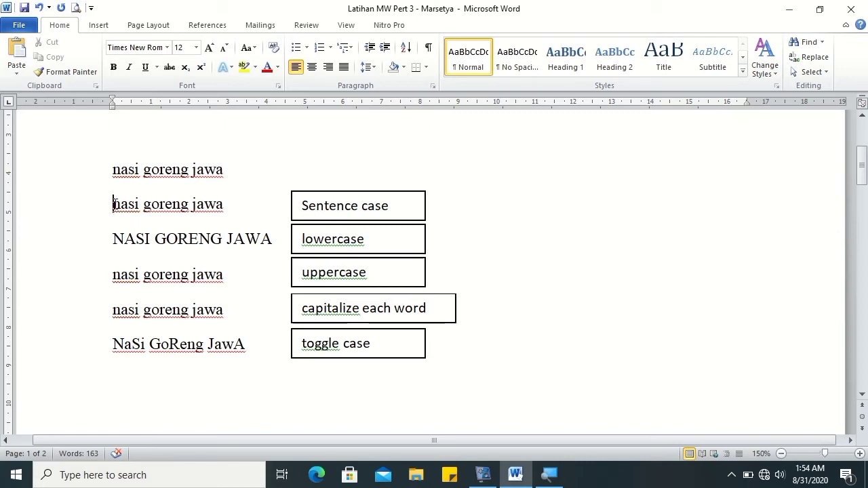
triple_click(218, 204)
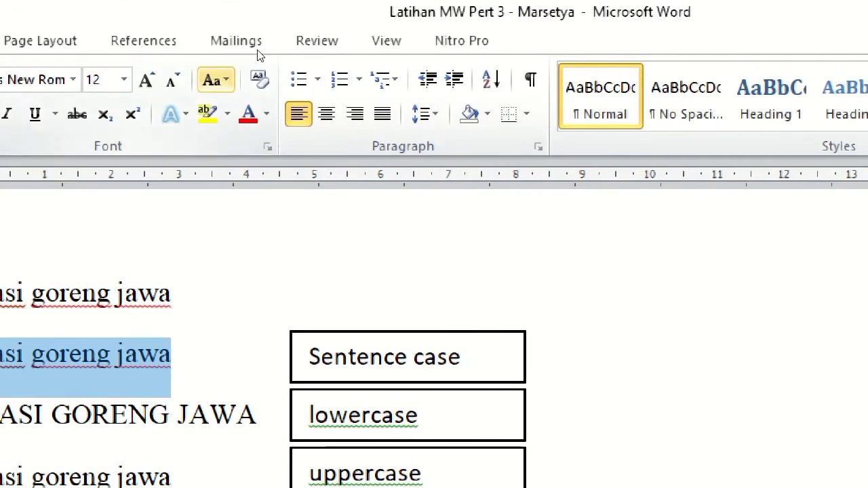
click(216, 80)
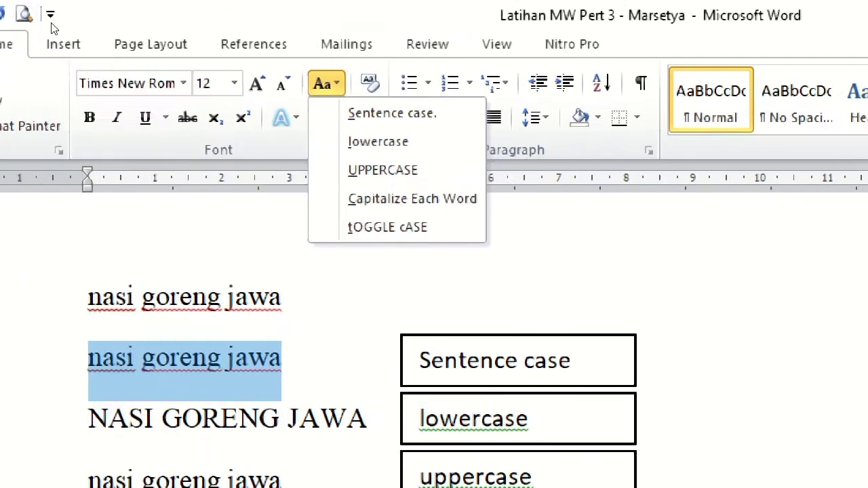
key(Return)
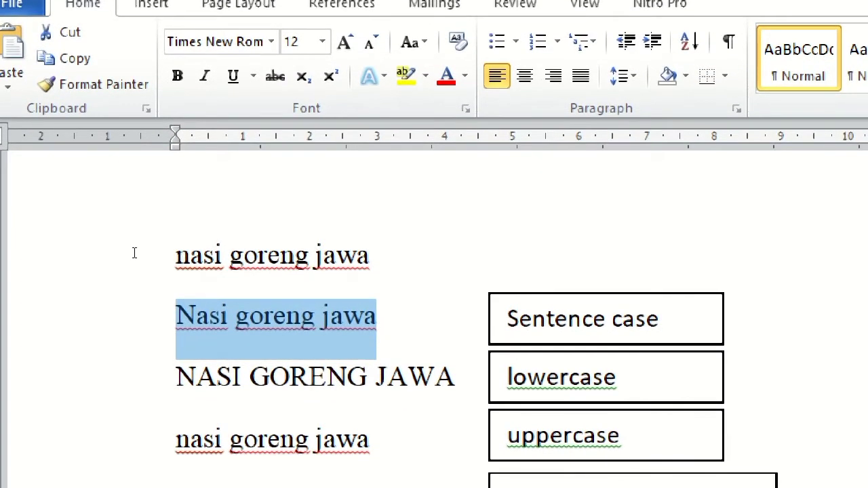
Change the NASI GORENG JAWA line to lowercase.
key(Right)
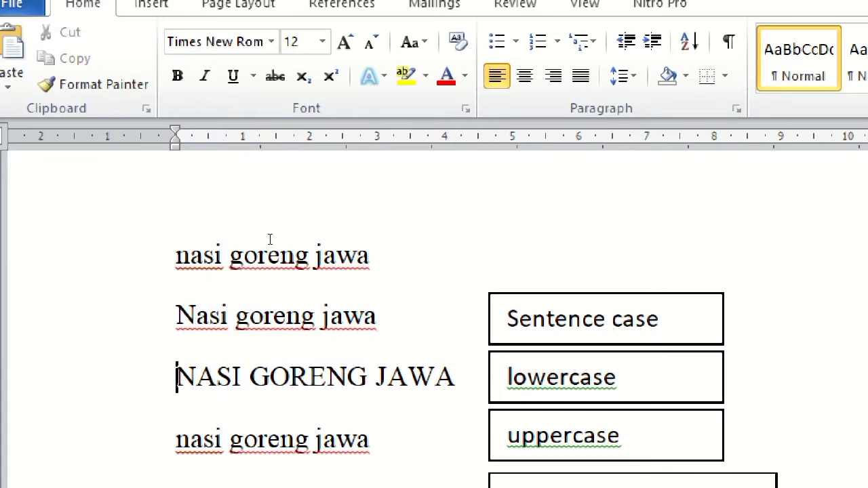
key(shift+Down)
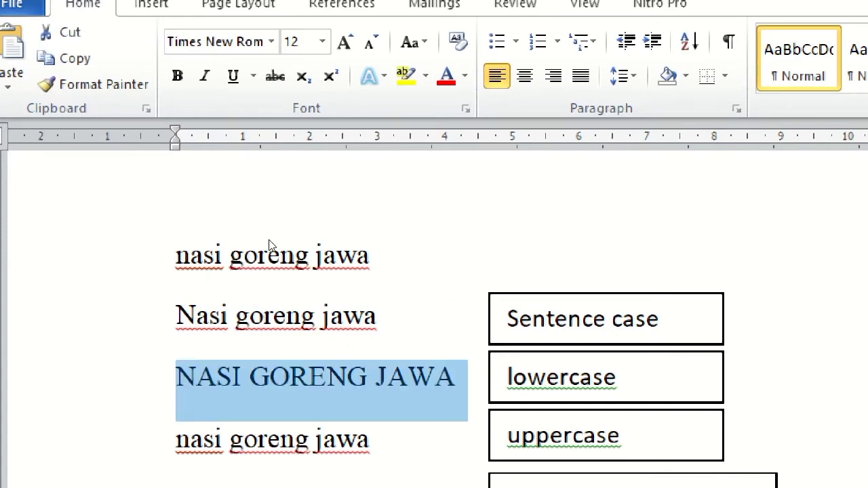
key(shift+Left)
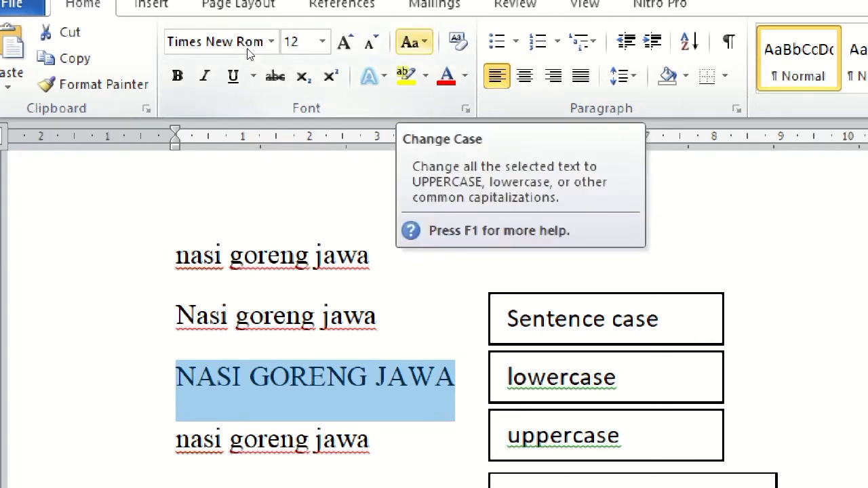
key(alt+h)
key(7)
key(Down)
key(Down)
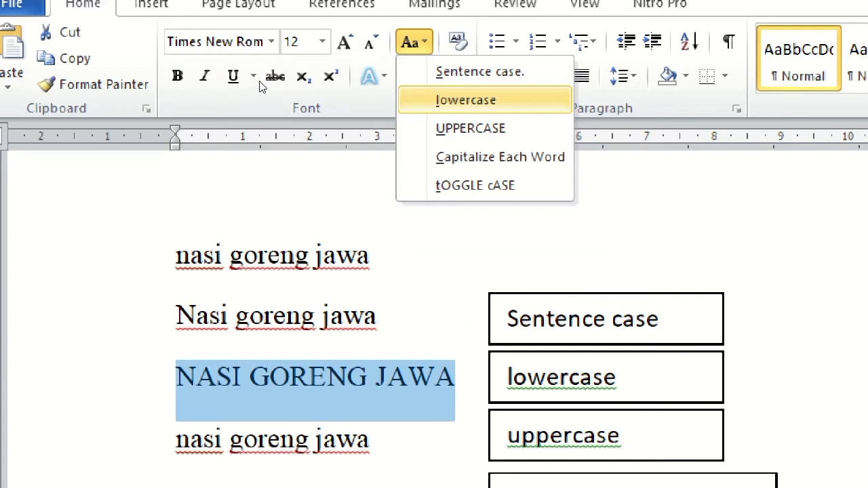
key(Return)
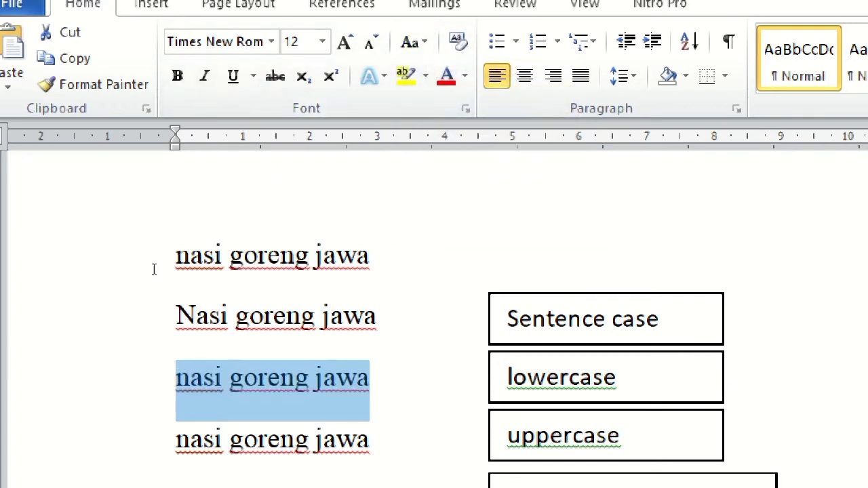
Convert the fourth line to UPPERCASE, reading 'NASI GORENG JAWA'.
key(Right)
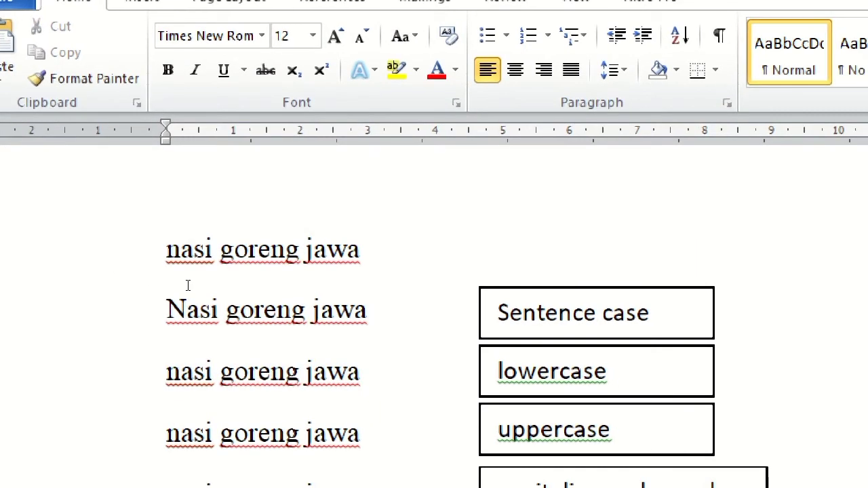
key(shift+Down)
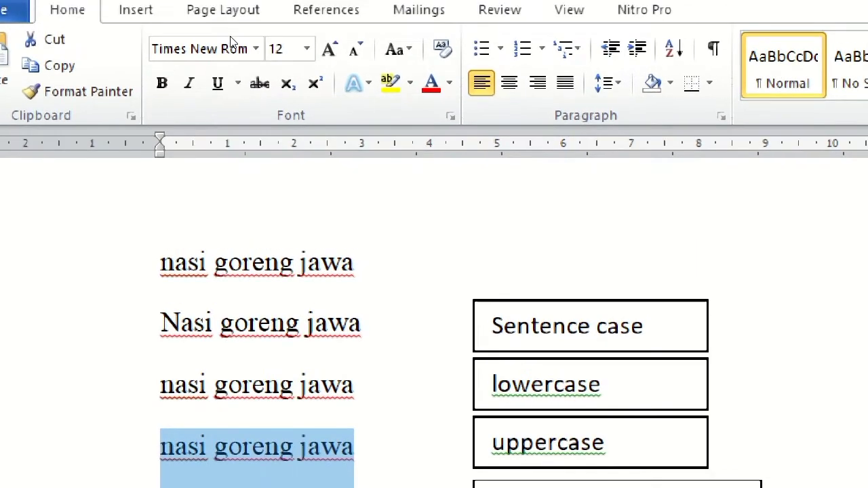
key(alt+h)
key(7)
key(Down)
key(Down)
key(Down)
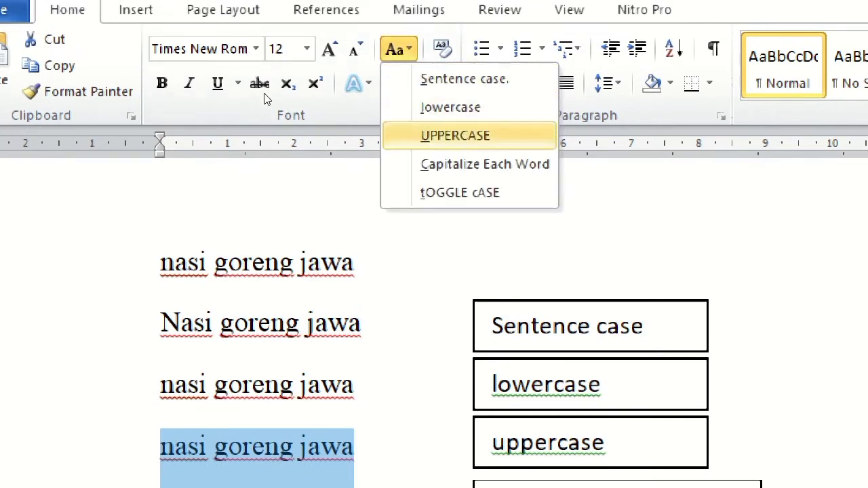
key(Return)
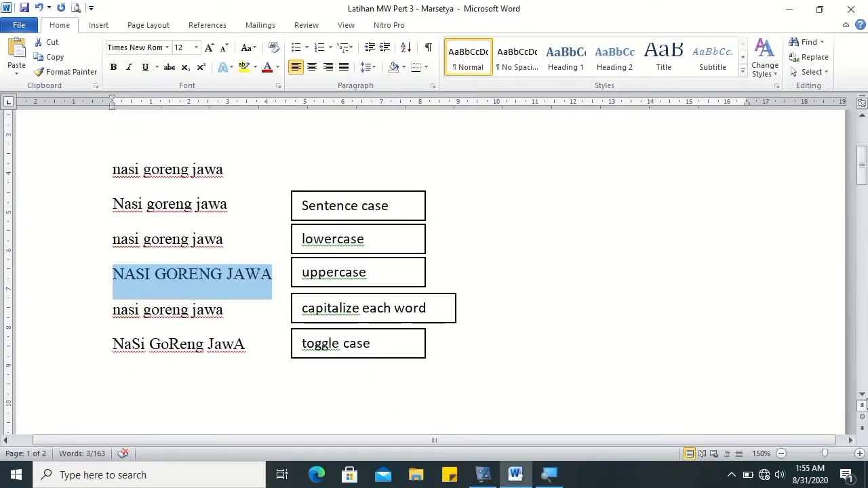
Apply Capitalize Each Word to the next sample line, making it 'Nasi Goreng Jawa'.
click(863, 395)
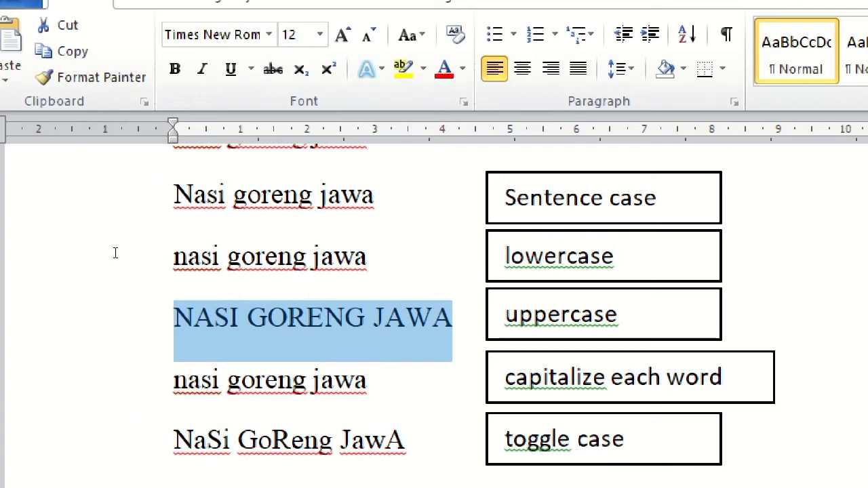
key(Right)
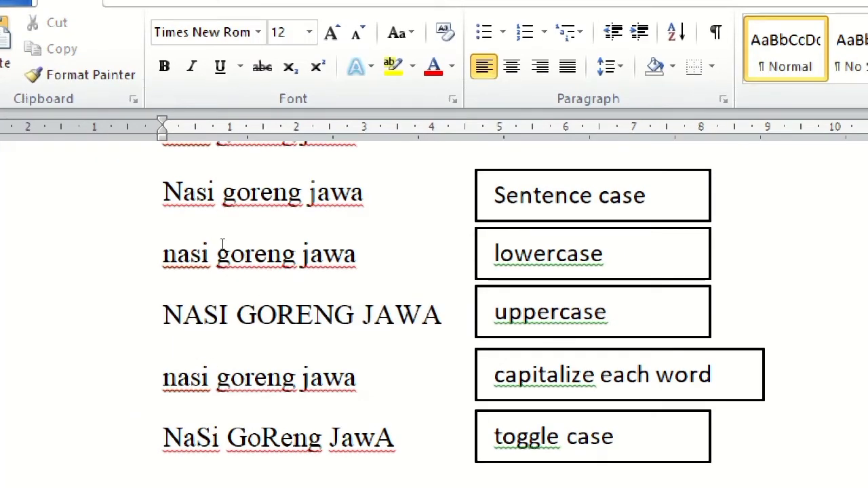
key(shift+Down)
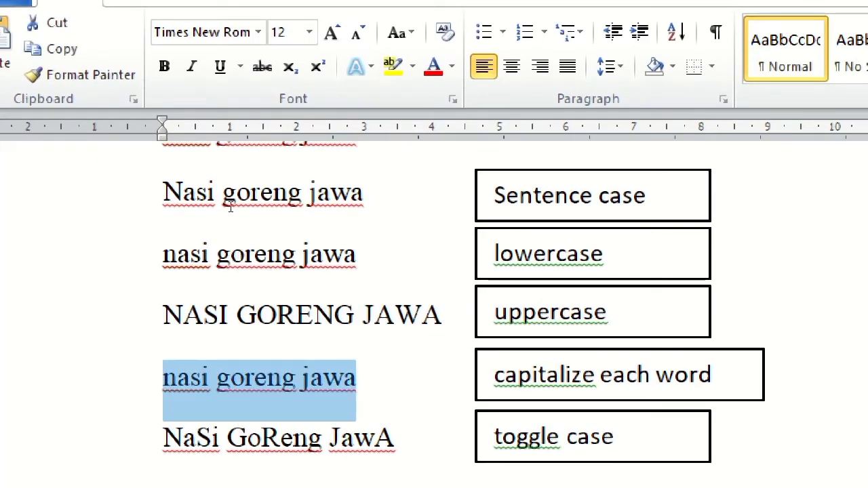
click(397, 32)
key(Down)
key(Down)
key(Down)
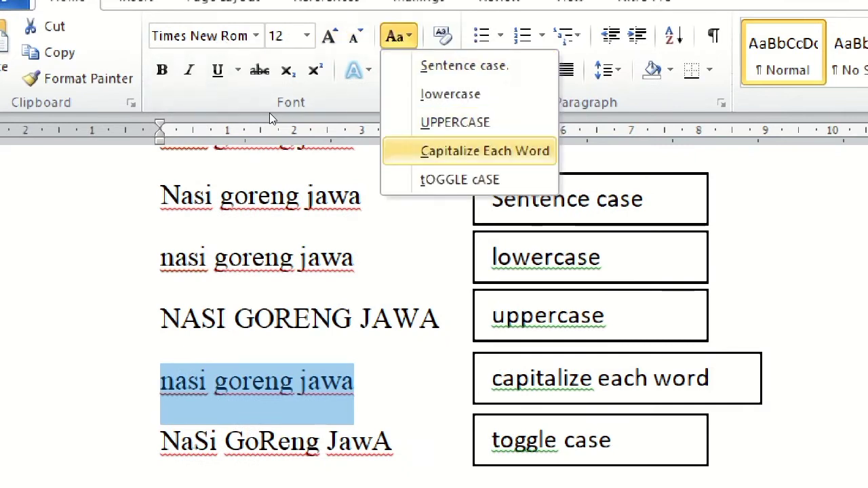
key(Return)
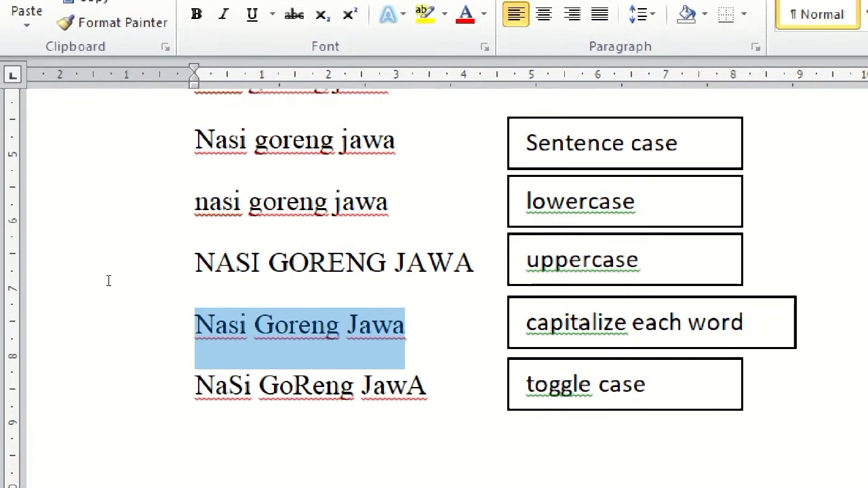
Apply tOGGLE cASE to the NaSi GoReng JawA line, flipping it to nAsI gOrENG jAWa.
key(Right)
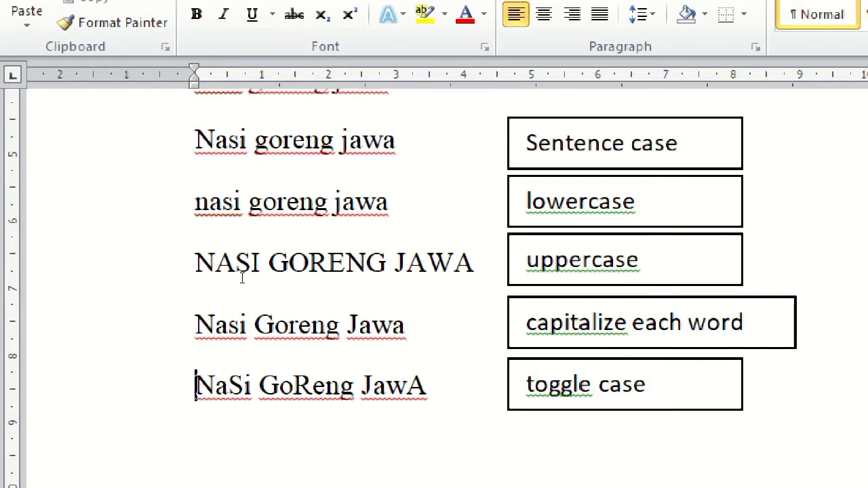
key(shift+Down)
key(Left)
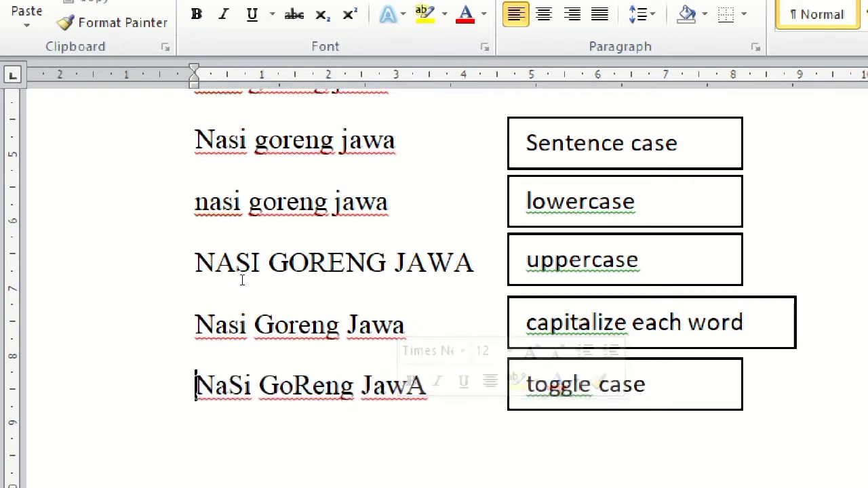
key(shift+Down)
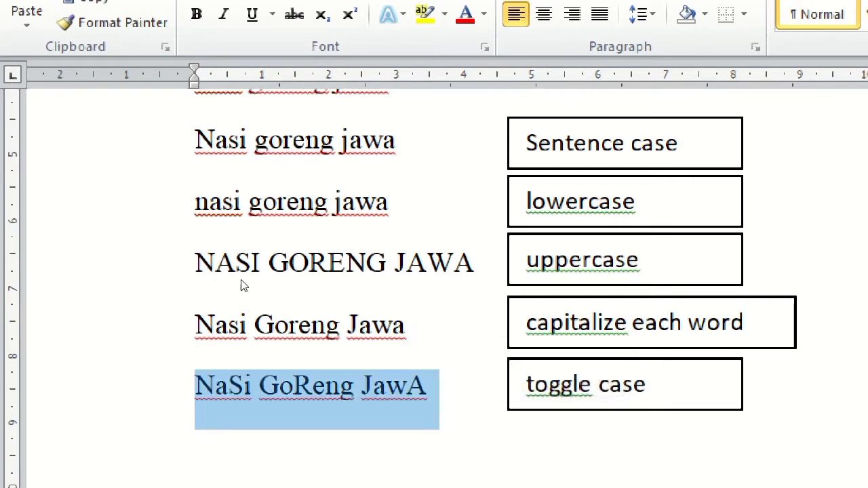
key(shift+Left)
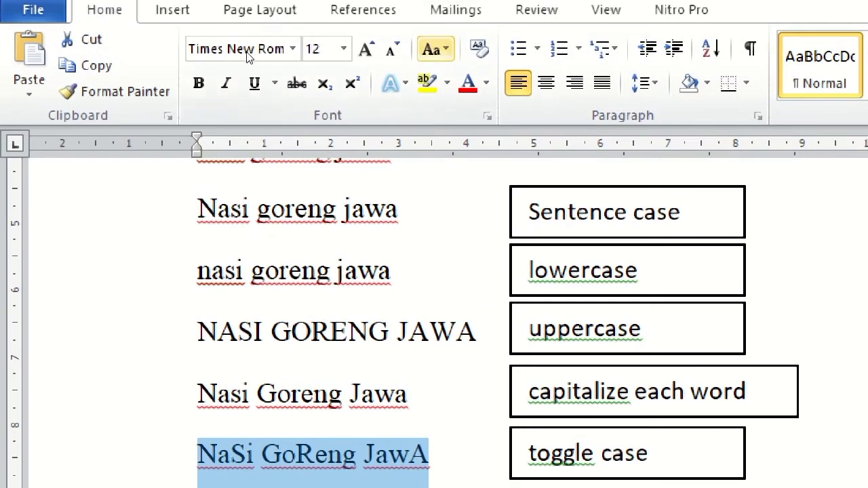
key(alt+h)
key(7)
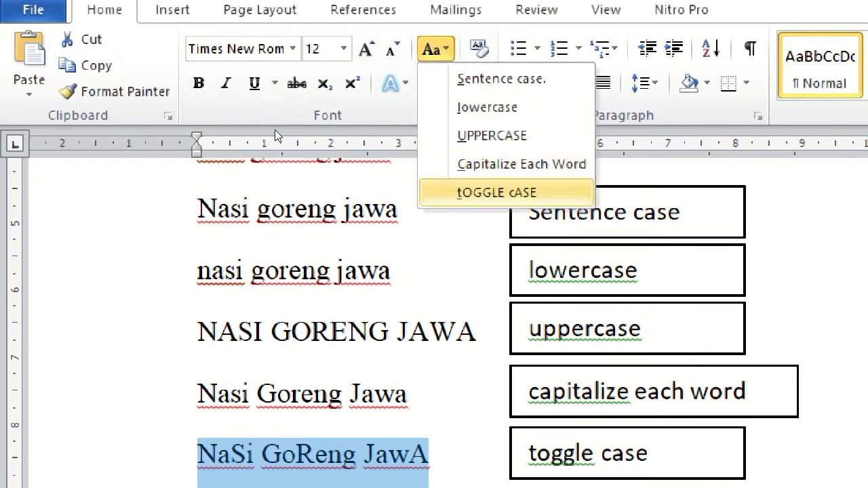
key(Return)
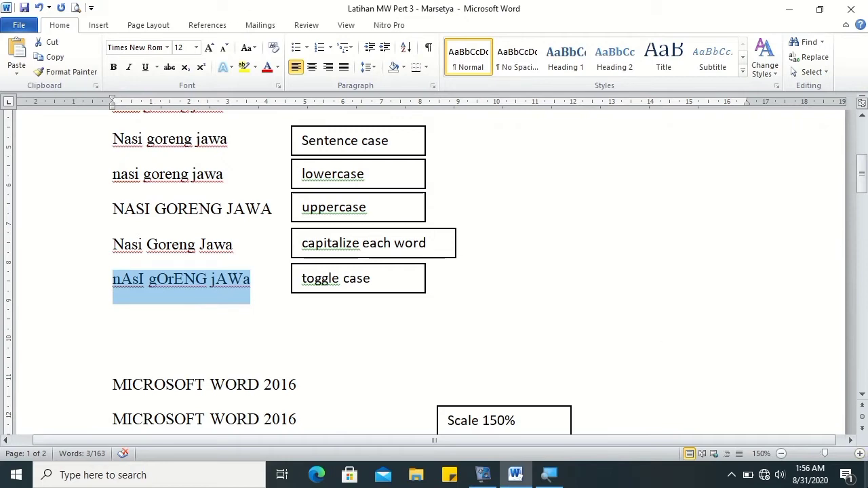
click(862, 395)
drag(863, 399, 863, 399)
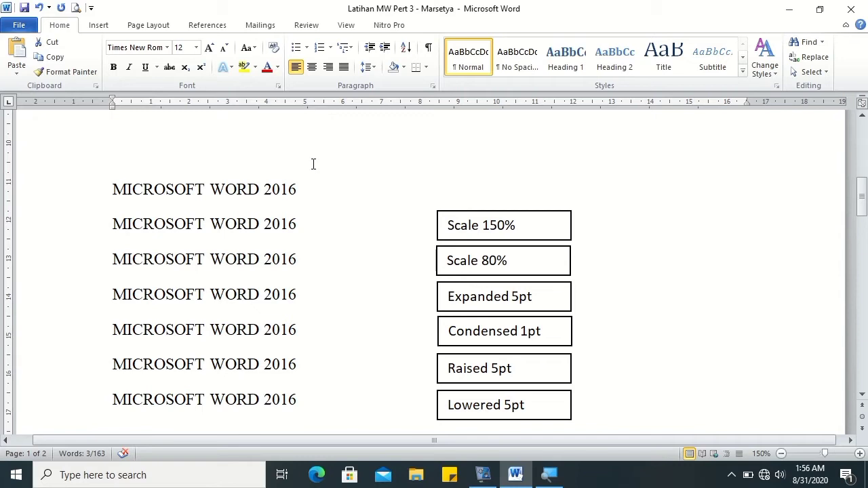
scroll(312, 165, up, 1)
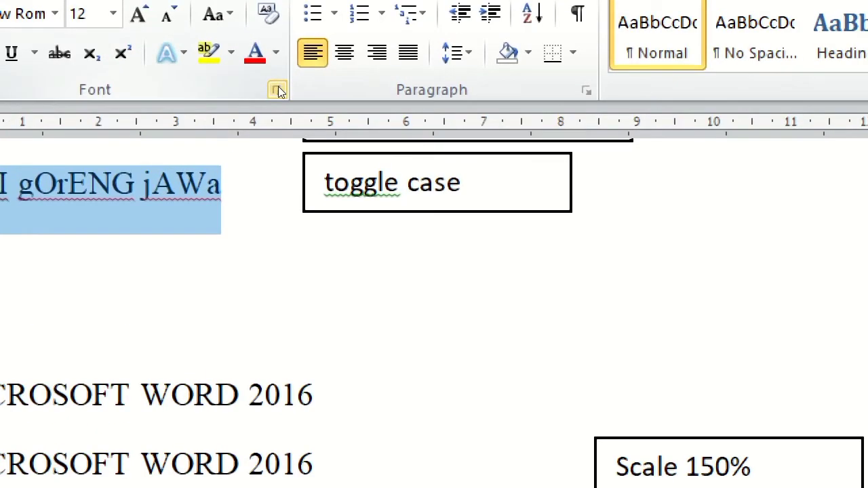
click(279, 90)
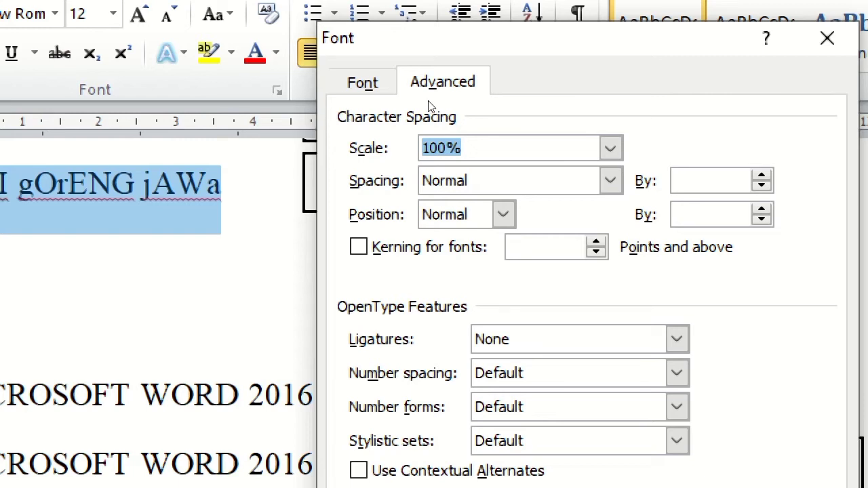
click(427, 149)
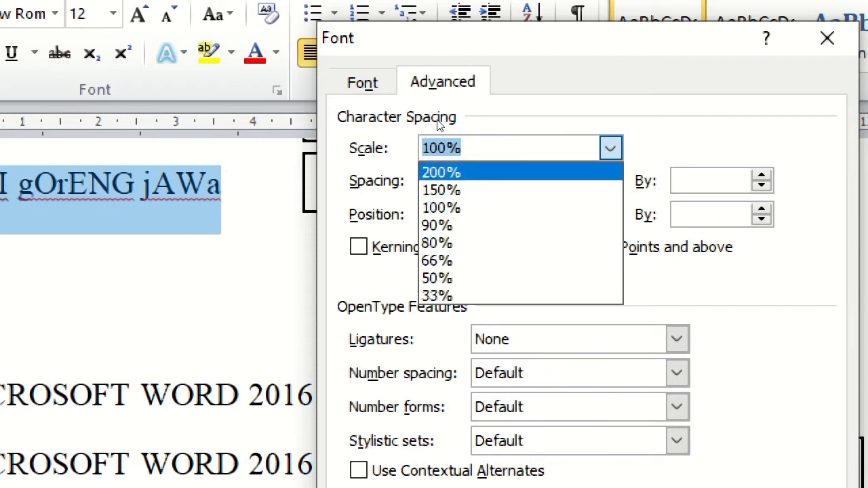
click(610, 148)
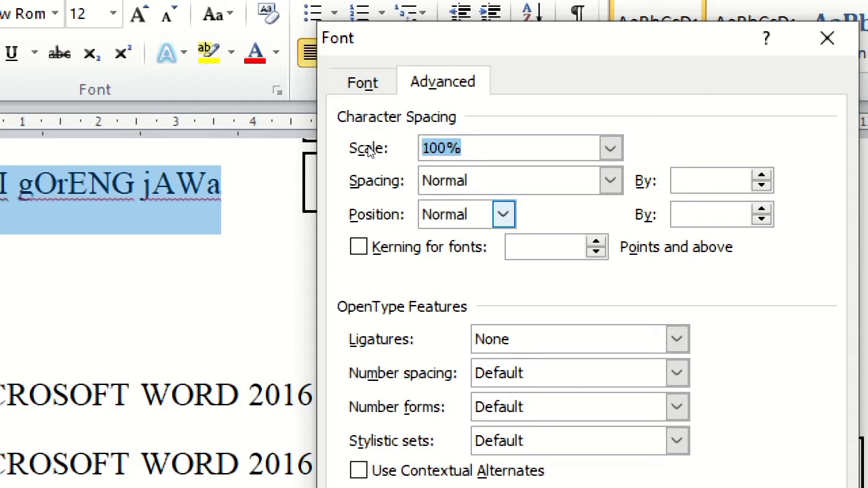
key(Tab)
key(alt+Down)
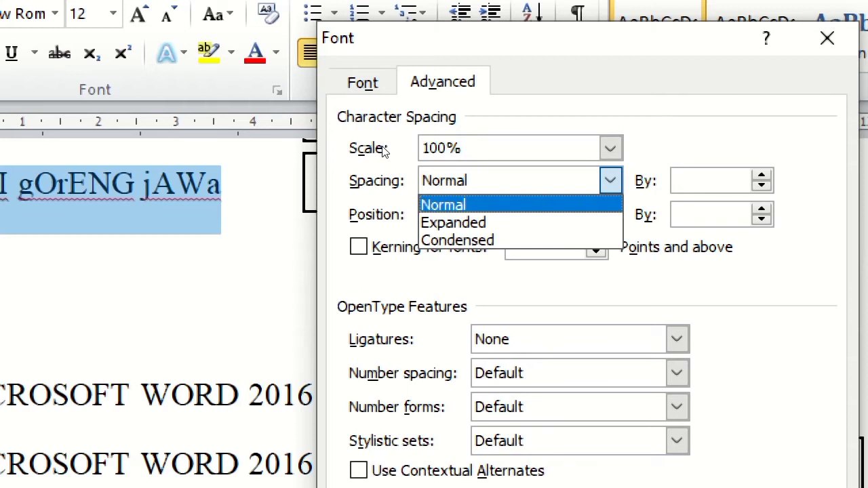
key(Down)
key(Down)
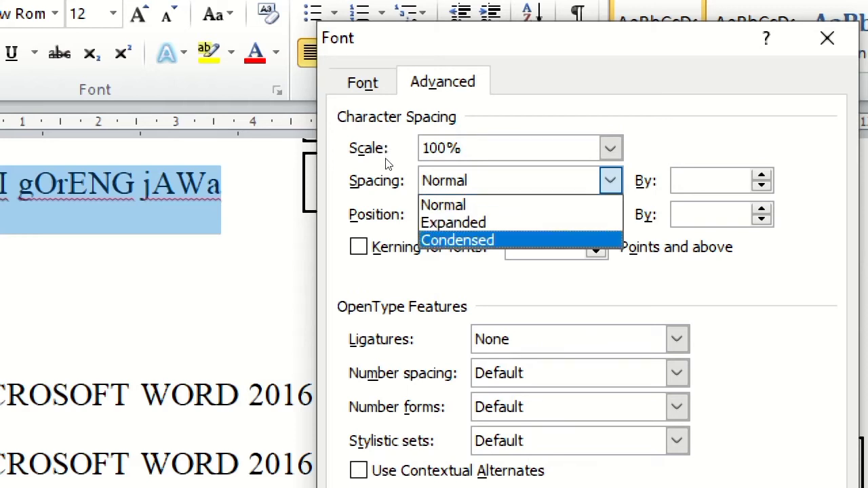
key(Up)
key(Up)
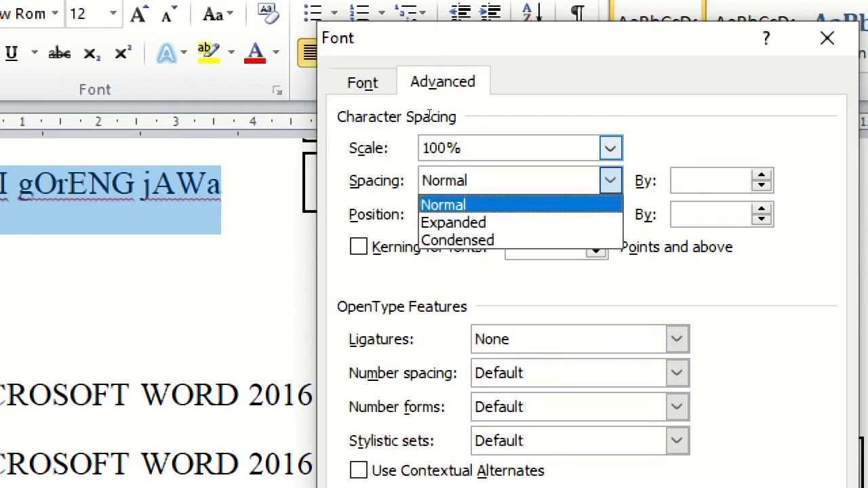
key(Return)
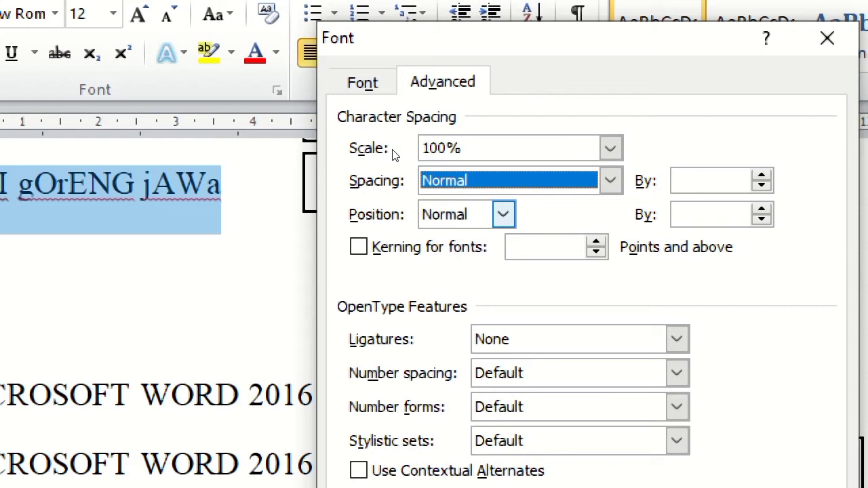
key(Tab)
key(alt+Down)
key(Down)
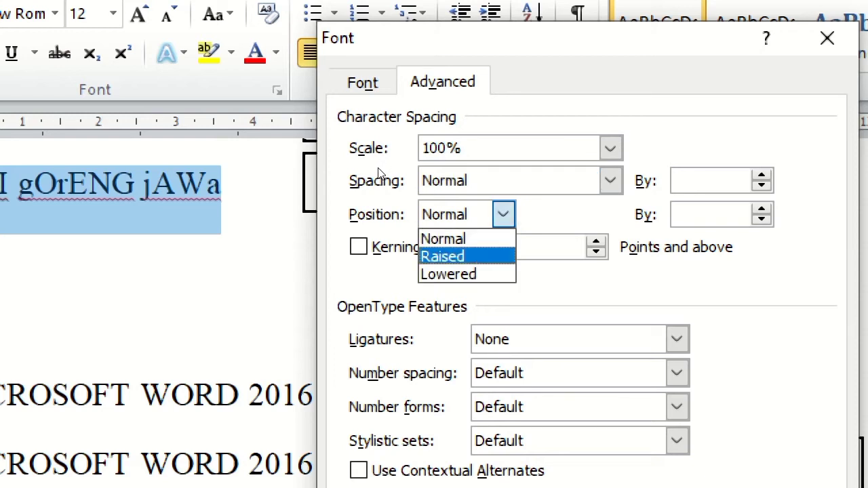
key(Down)
key(Up)
key(Up)
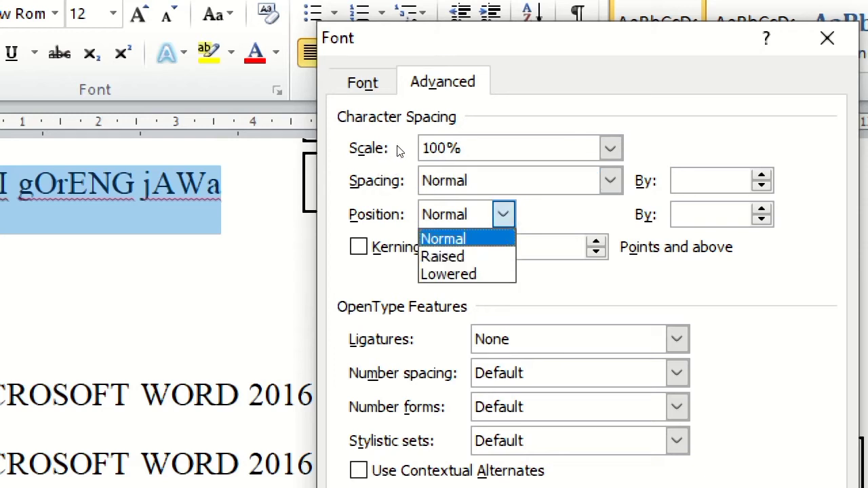
key(Return)
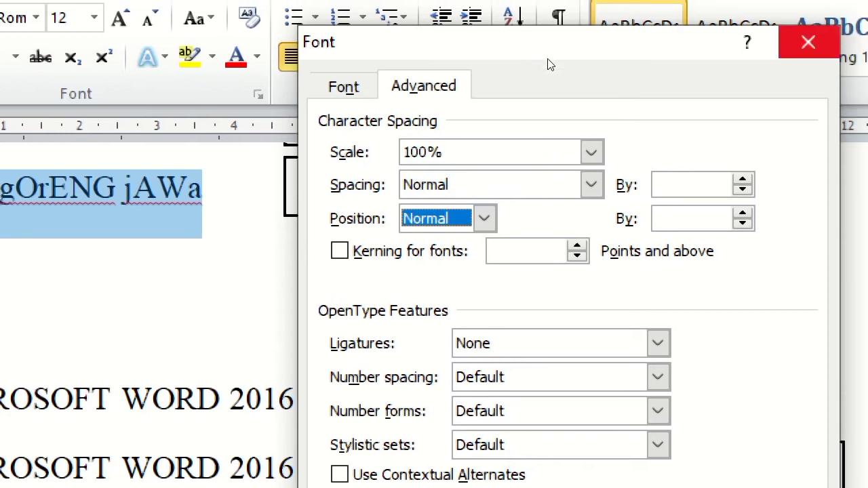
key(Escape)
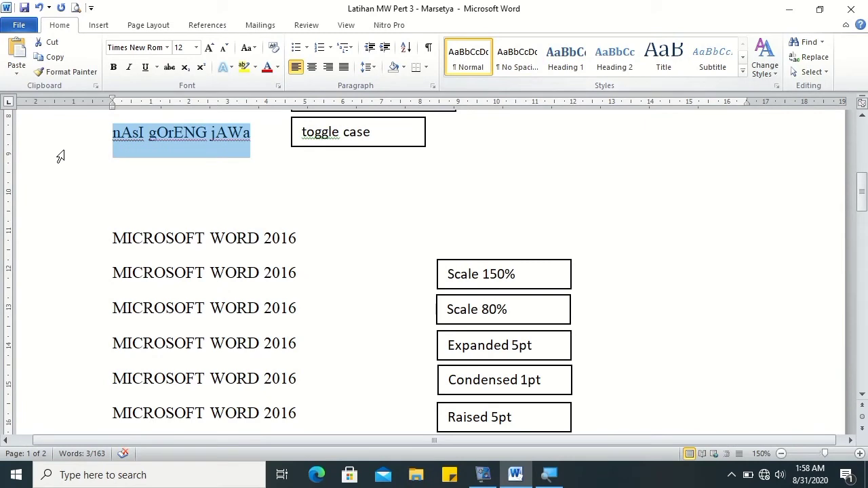
Set the second MICROSOFT WORD 2016 line's character scale to 150% in Font > Advanced.
click(113, 272)
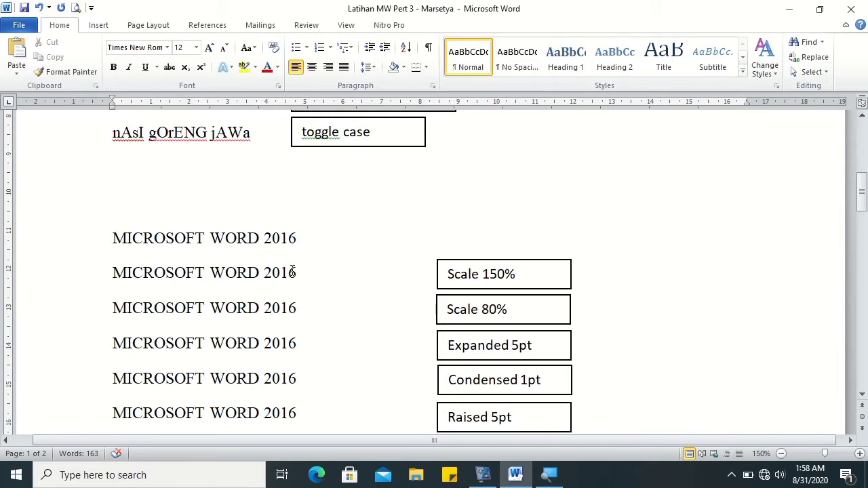
triple_click(293, 272)
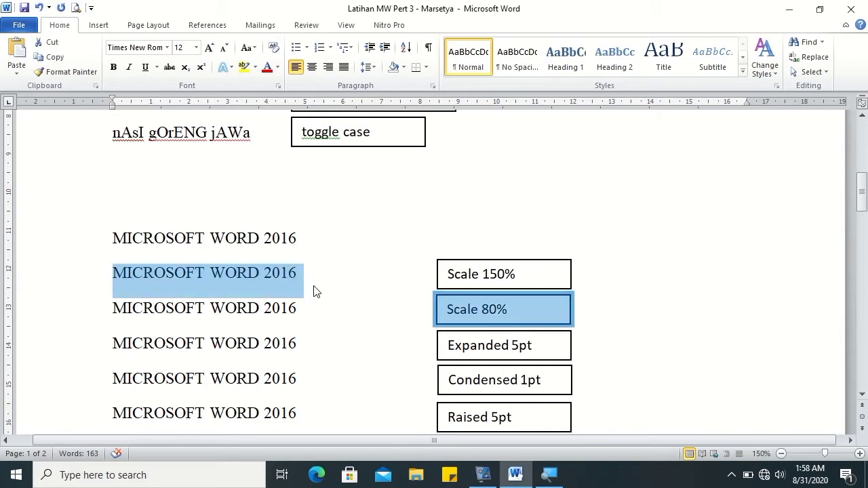
drag(313, 291, 314, 287)
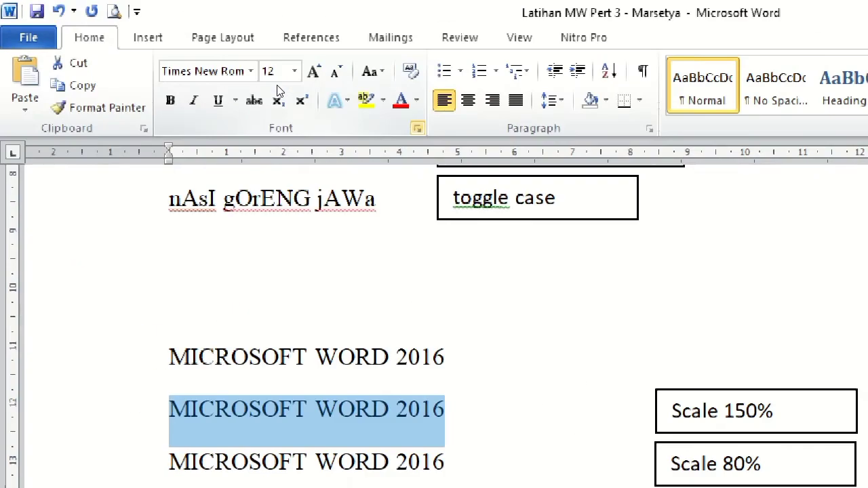
key(ctrl+d)
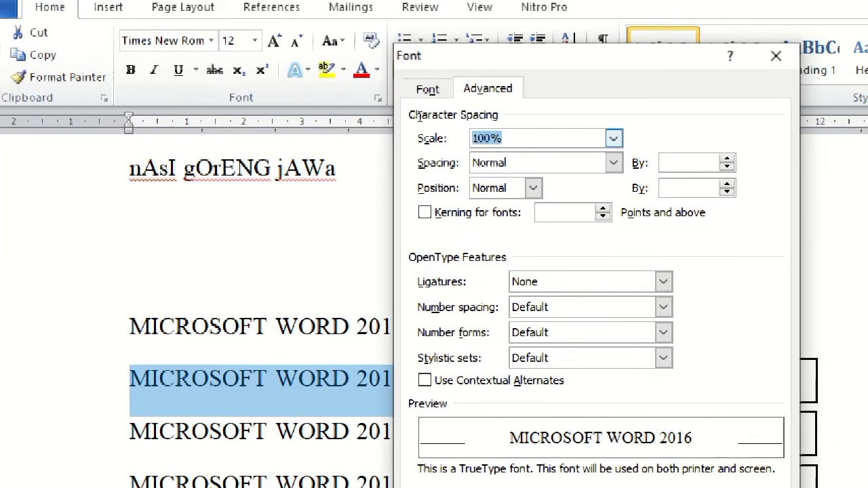
key(alt+Down)
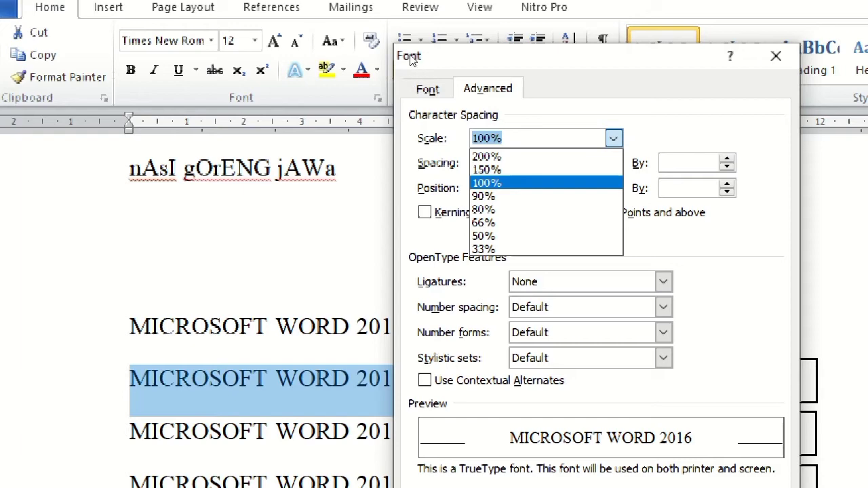
key(Escape)
drag(475, 56, 447, 41)
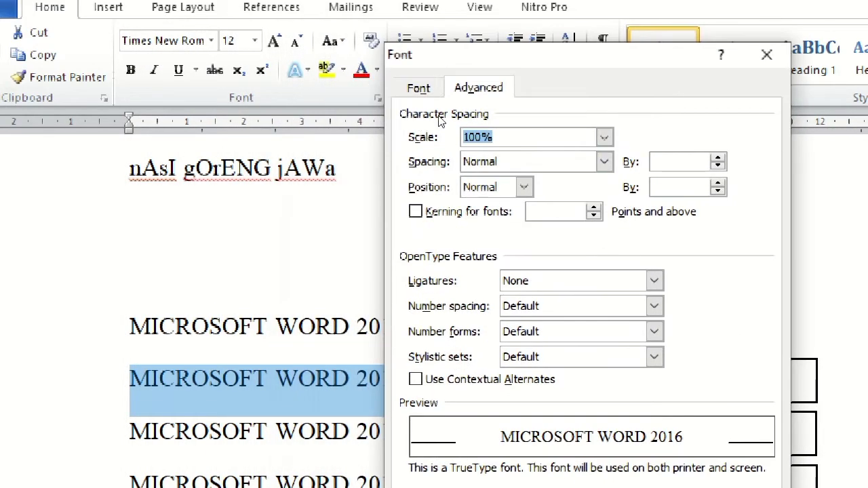
key(alt+Down)
key(Return)
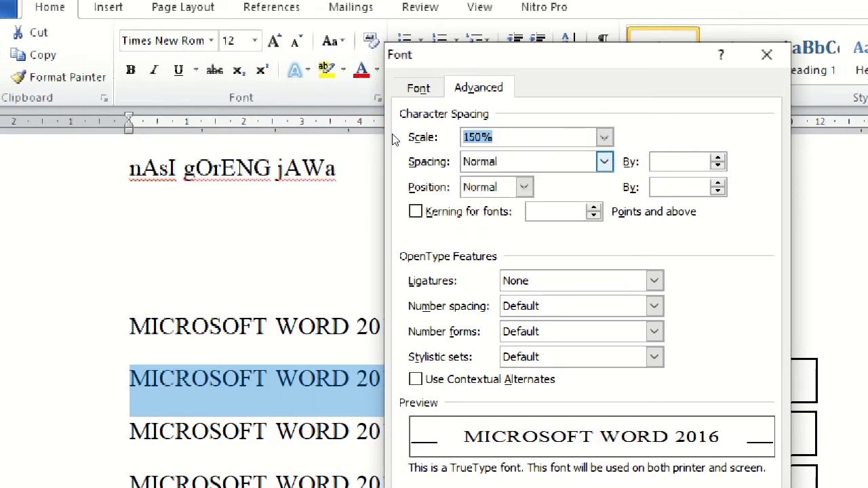
key(Return)
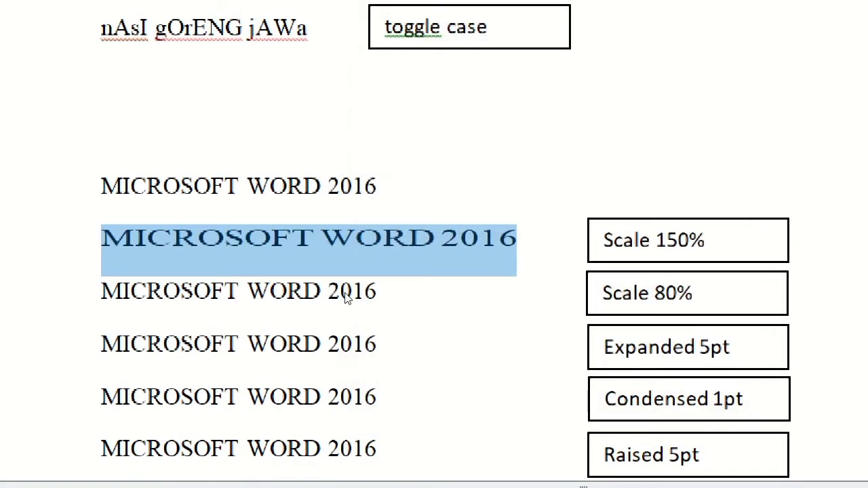
click(342, 291)
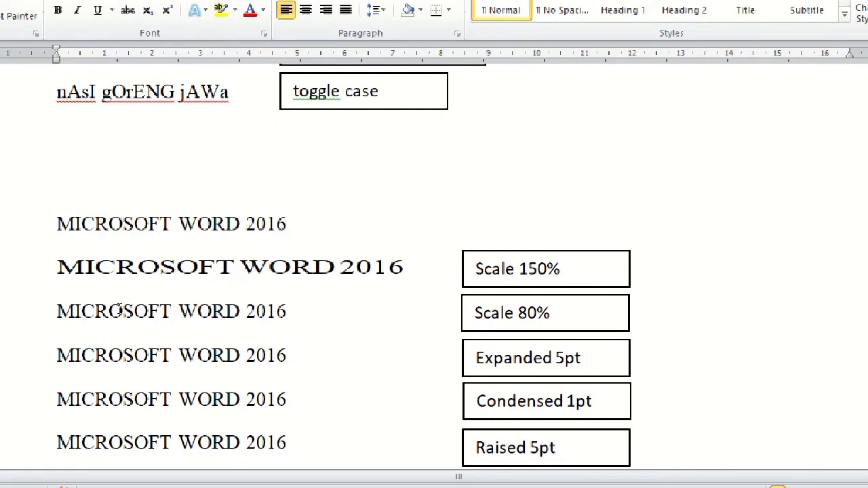
Apply an 80% character scale to the third MICROSOFT WORD 2016 line in Font > Advanced.
key(Down)
key(Home)
triple_click(295, 314)
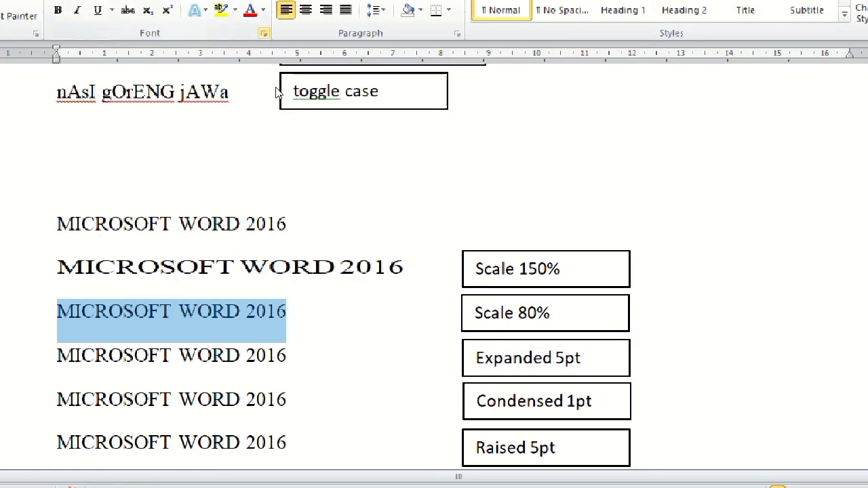
key(ctrl+d)
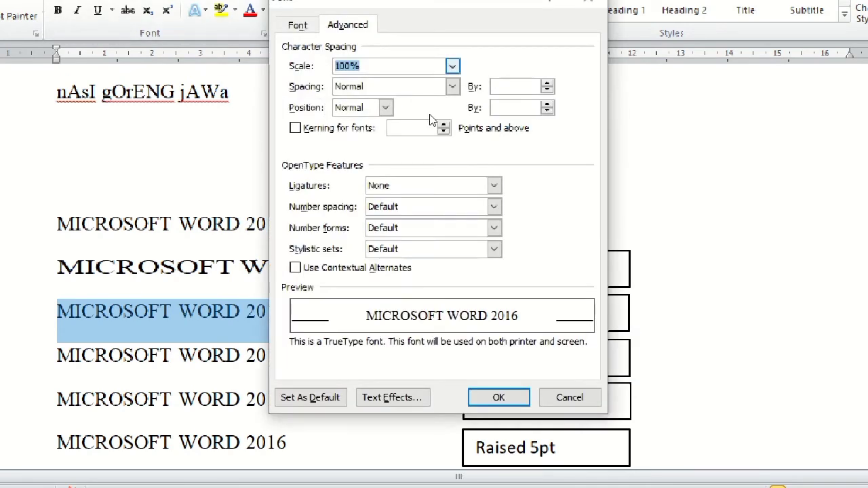
click(453, 66)
key(Down)
key(Down)
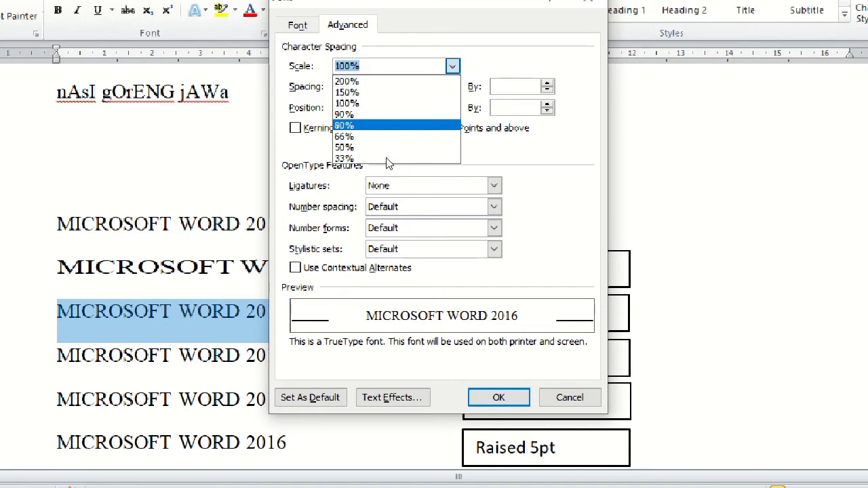
key(Return)
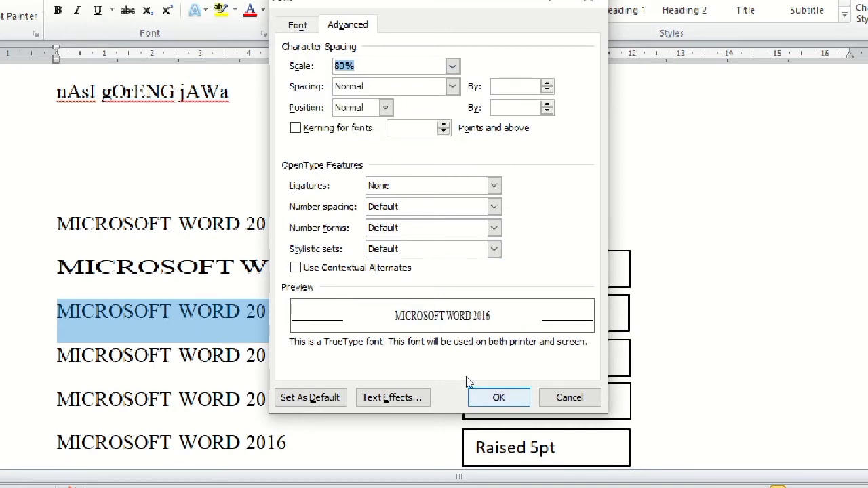
click(472, 393)
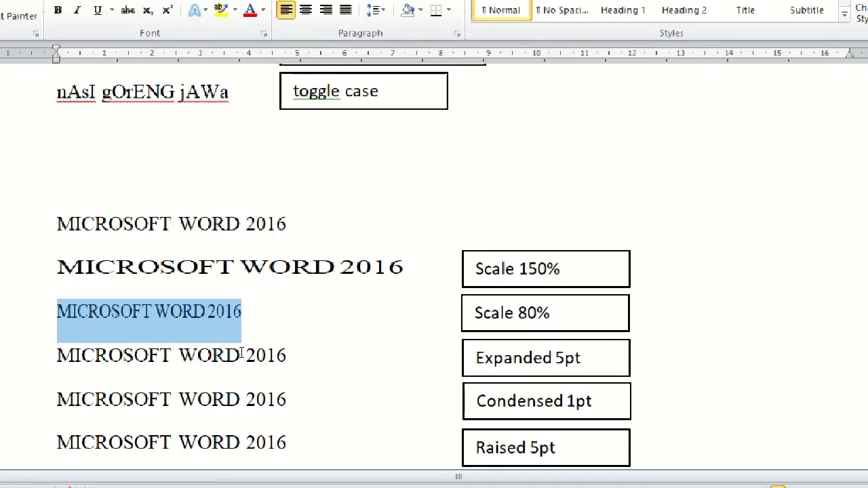
Set the fourth MICROSOFT WORD 2016 line's character spacing to Expanded by 5 pt.
click(114, 344)
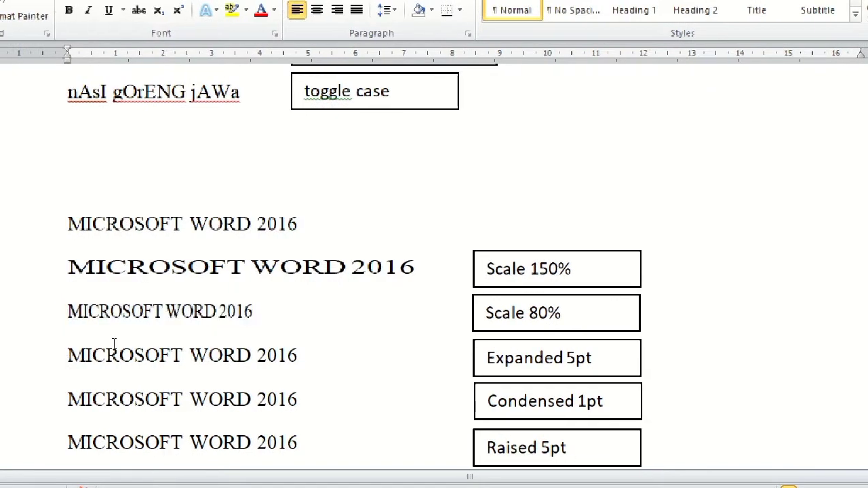
triple_click(298, 346)
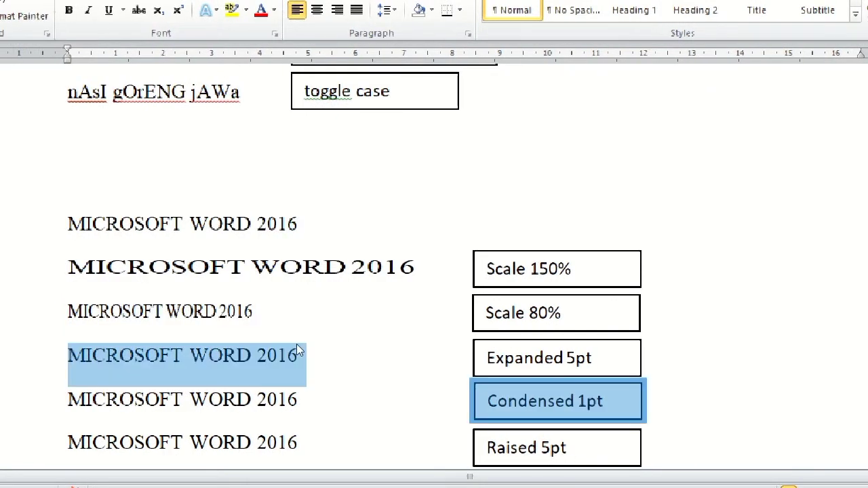
key(shift+Left)
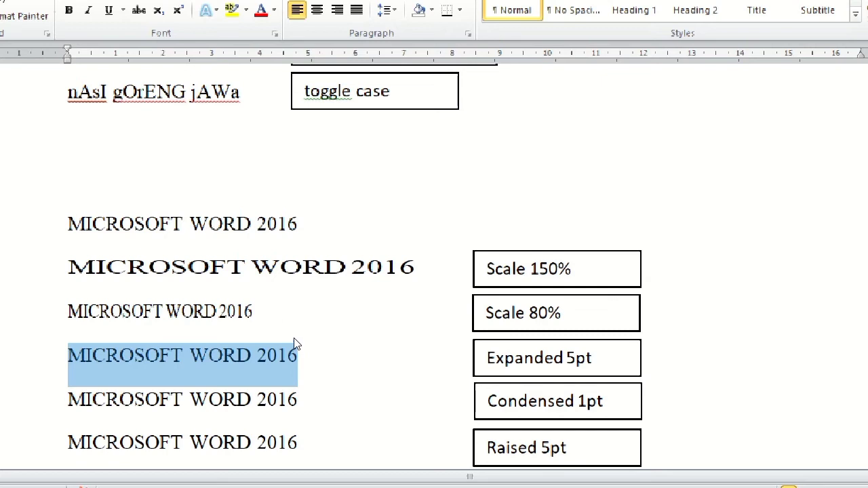
click(274, 33)
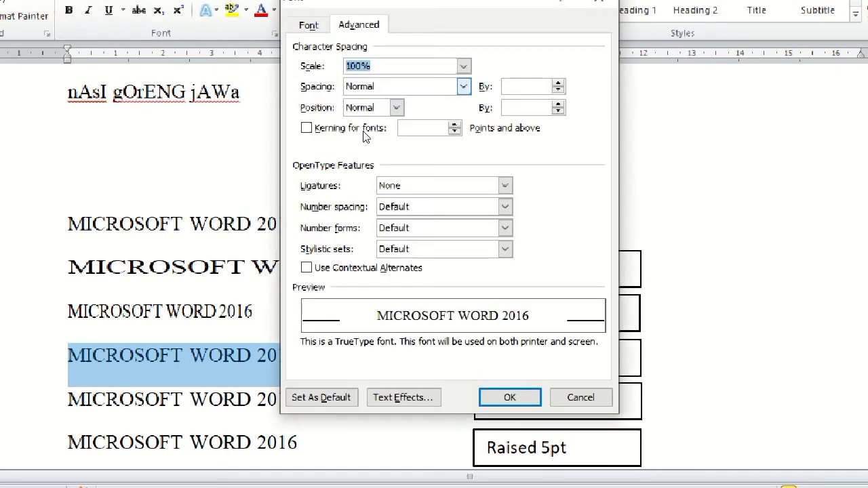
key(Tab)
key(alt+Down)
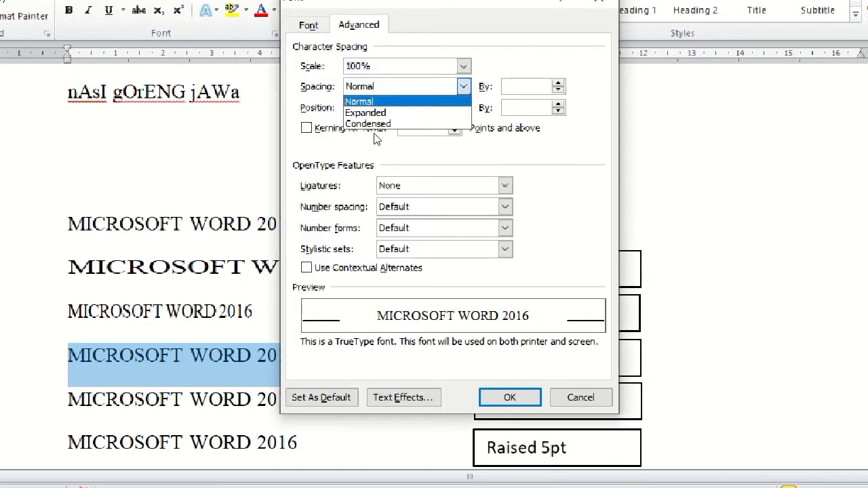
key(Down)
key(Return)
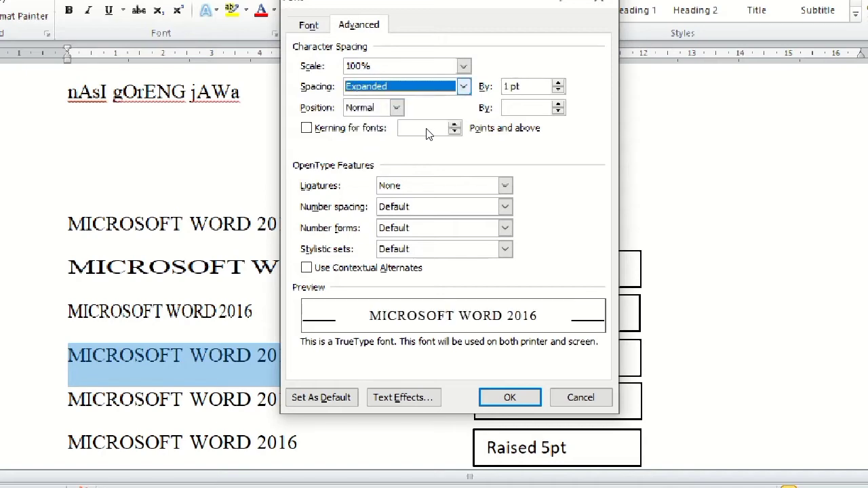
drag(416, 71, 274, 84)
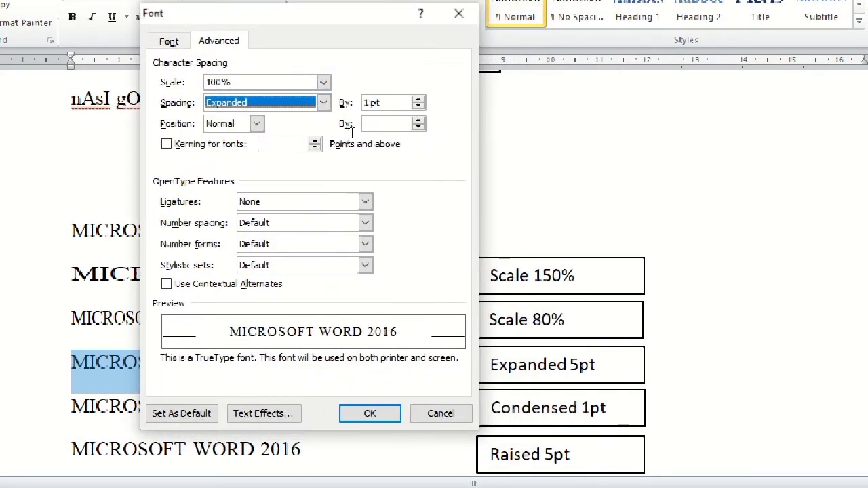
key(Tab)
text(5)
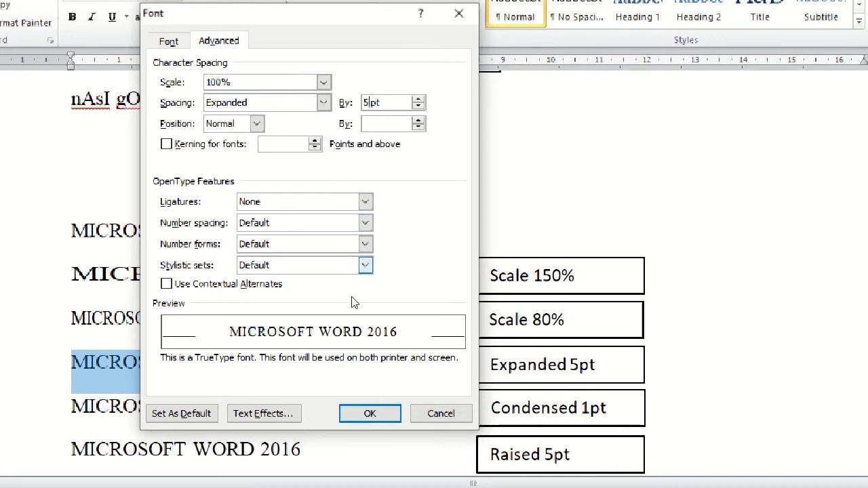
click(360, 413)
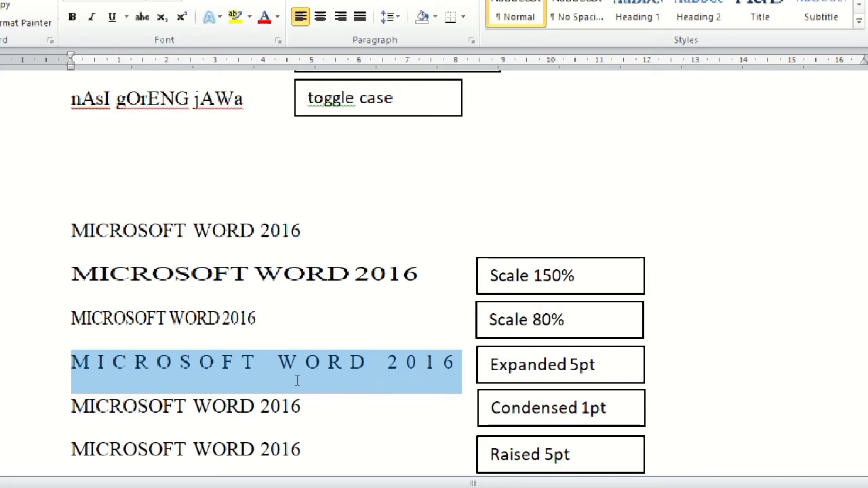
key(Right)
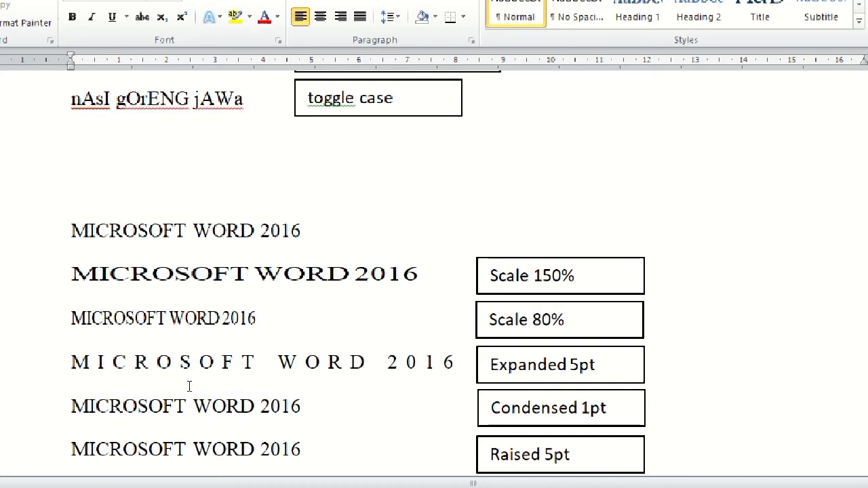
Set the fifth MICROSOFT WORD 2016 line's character spacing to Condensed by 1 pt.
key(shift+Down)
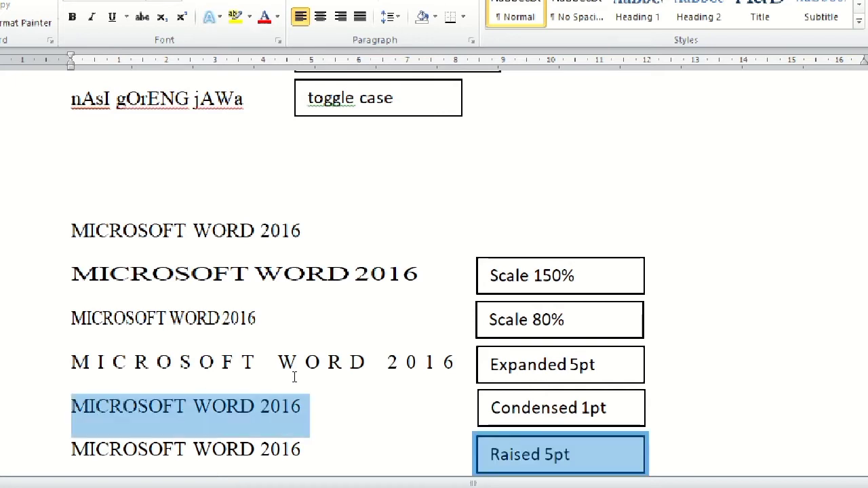
key(shift+Left)
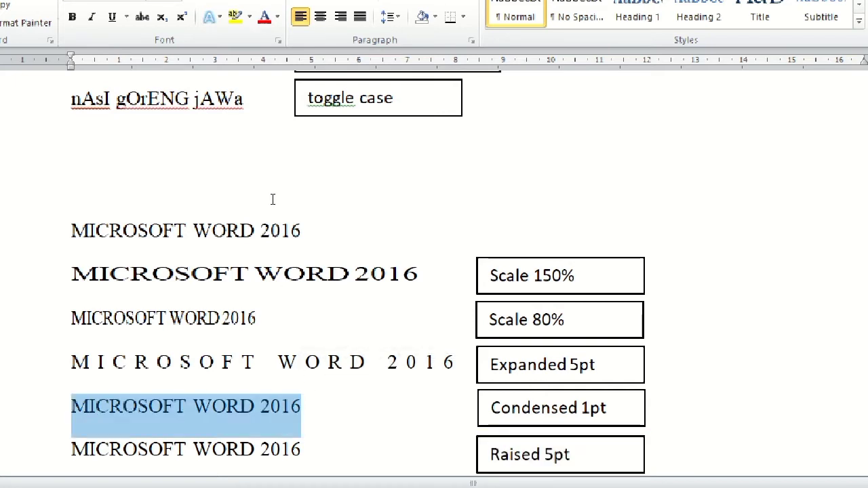
click(278, 41)
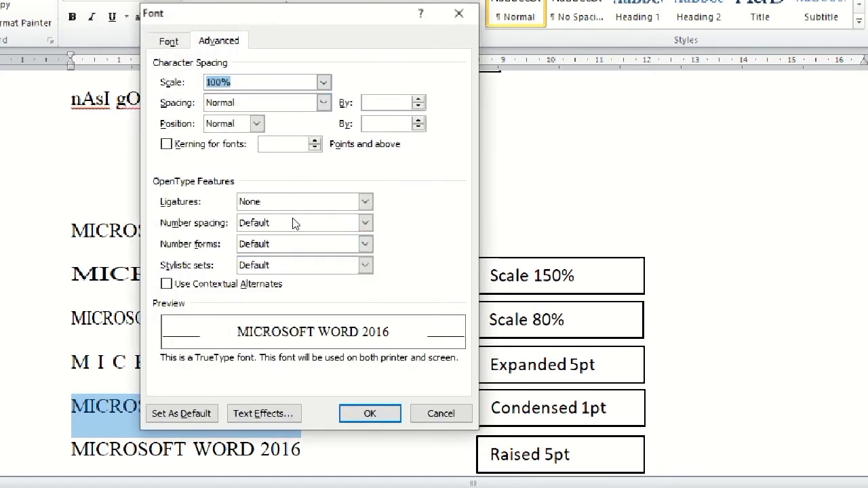
click(324, 103)
key(Down)
key(Return)
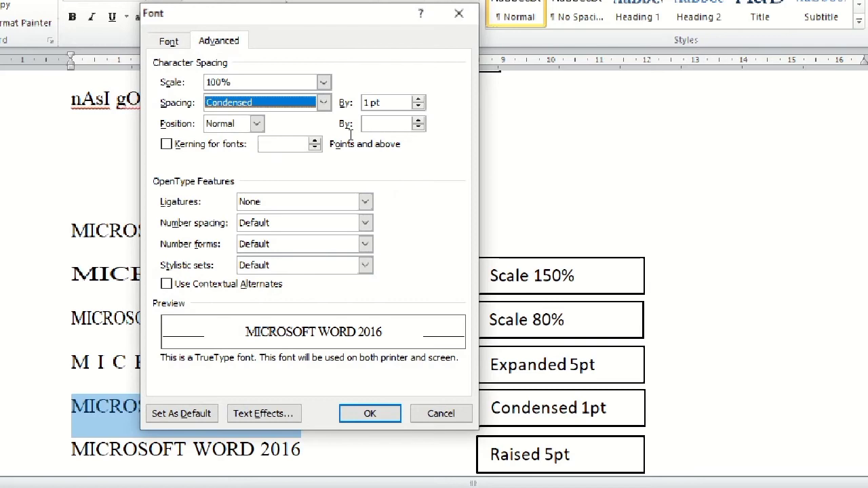
key(Tab)
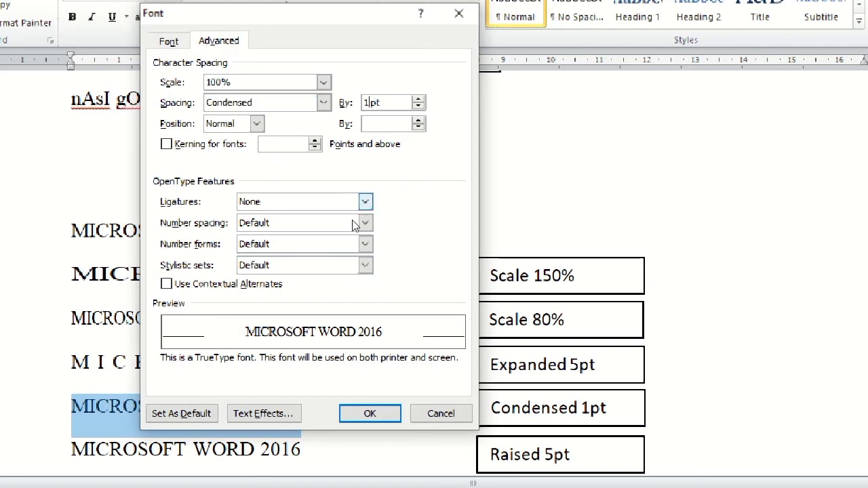
click(349, 411)
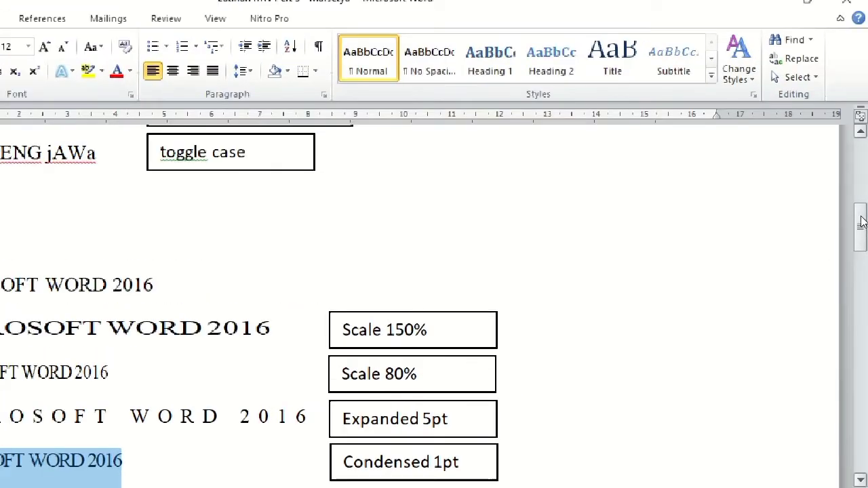
drag(861, 221, 860, 234)
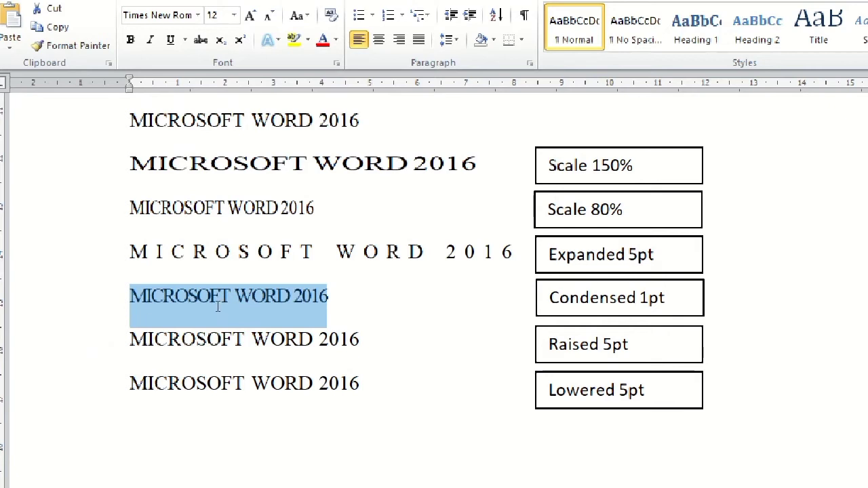
Set the position of WORD 2016 on the sixth line to Raised by 5 pt.
click(248, 319)
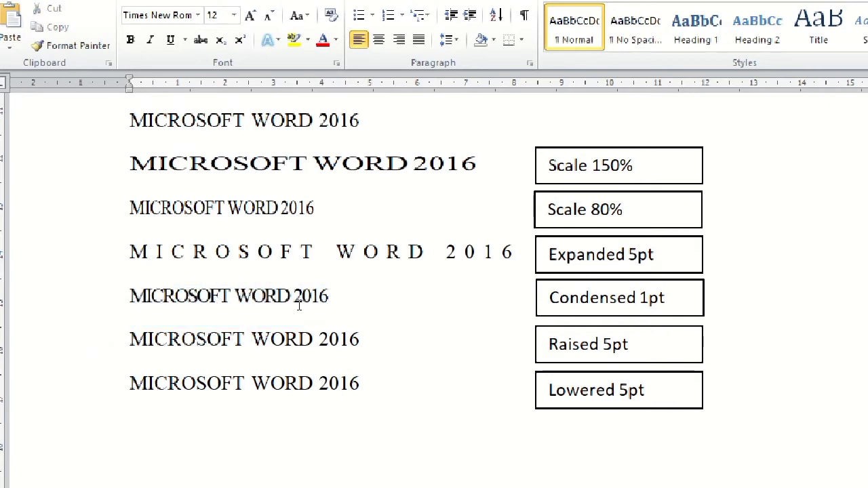
key(shift+End)
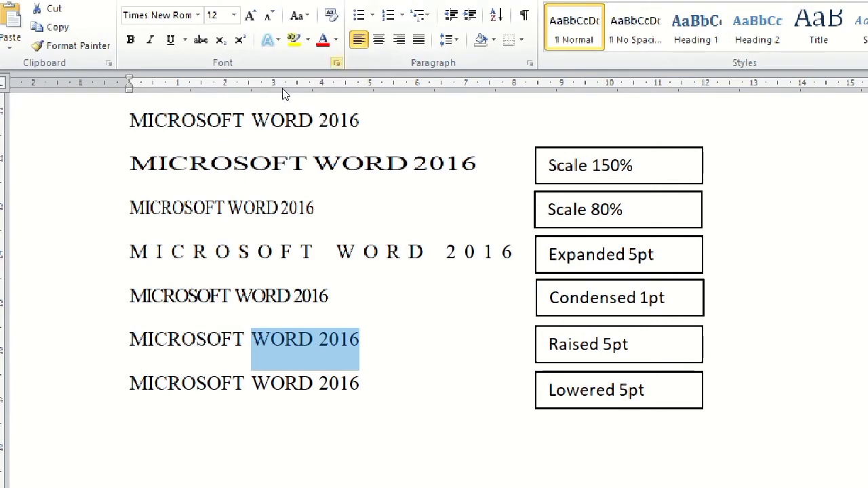
key(ctrl+d)
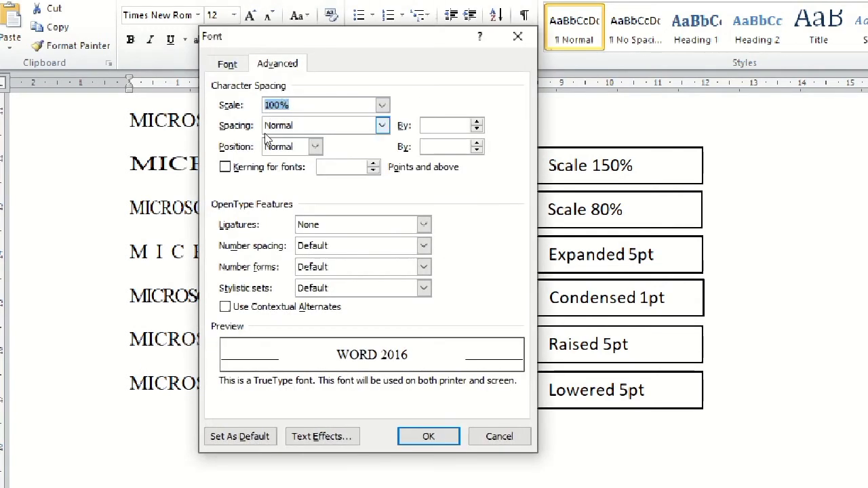
click(266, 152)
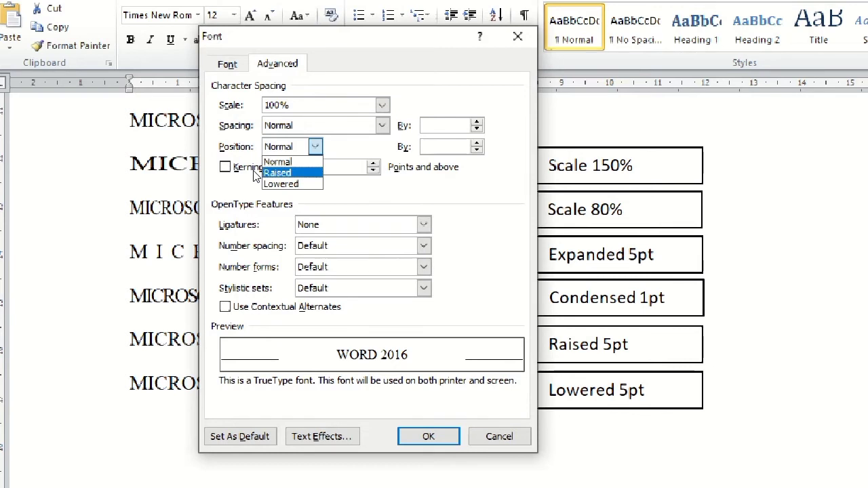
click(271, 173)
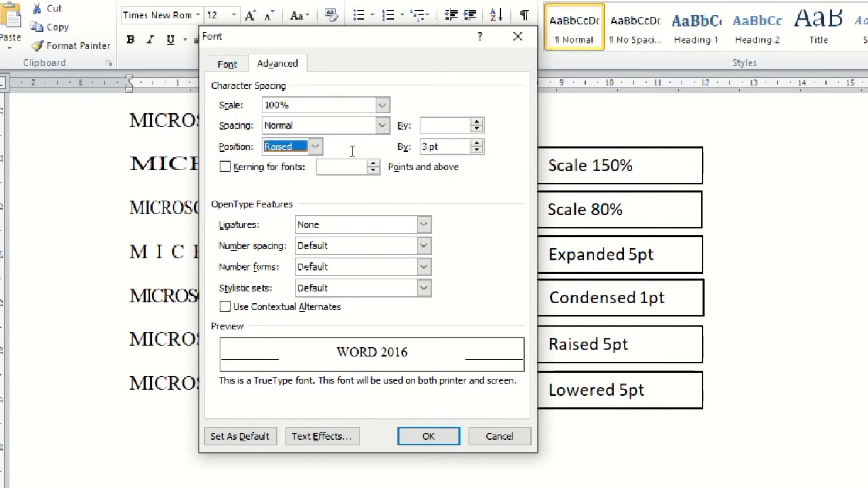
key(Tab)
text(5)
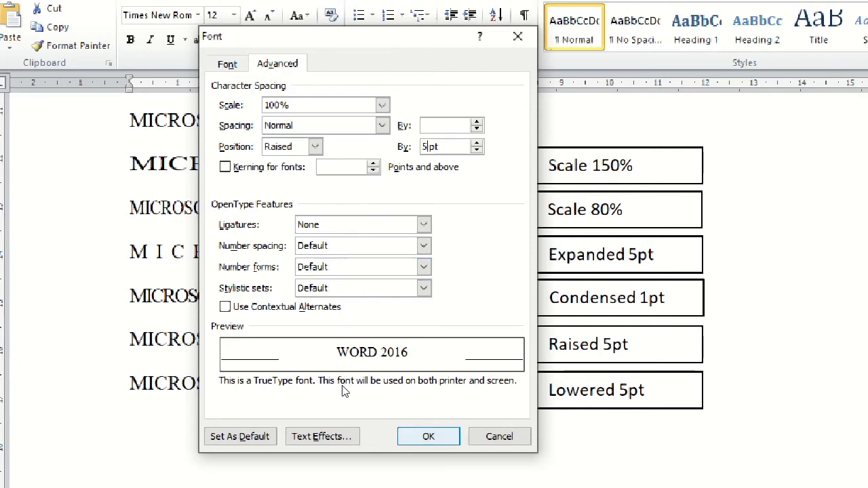
key(Return)
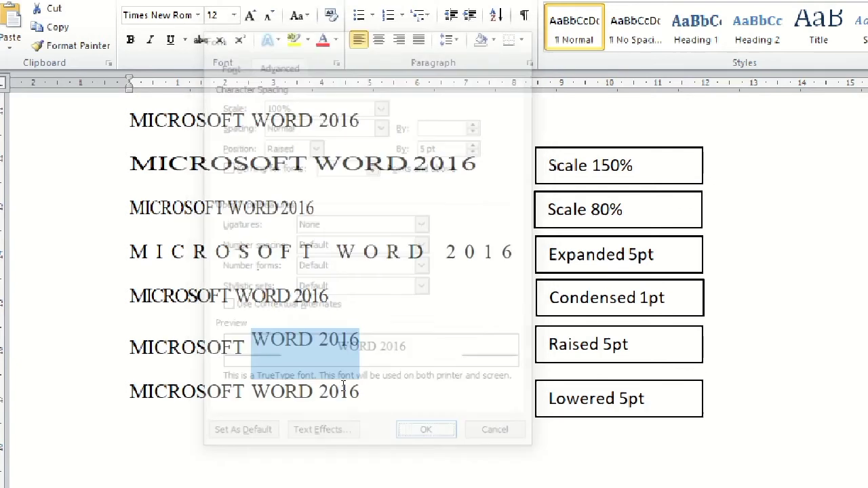
key(Right)
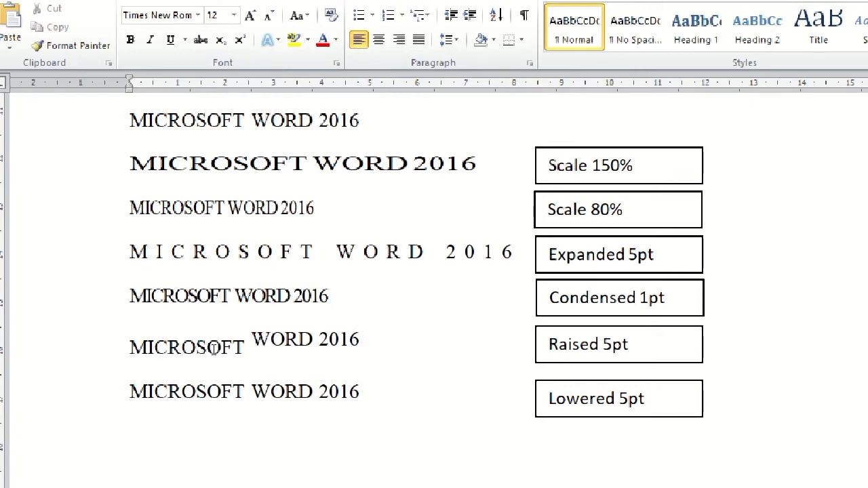
key(Down)
key(ctrl+Left)
key(ctrl+Left)
Set 'WORD 2016' on the Lowered 5pt line to character position Lowered By 5 pt.
key(shift+End)
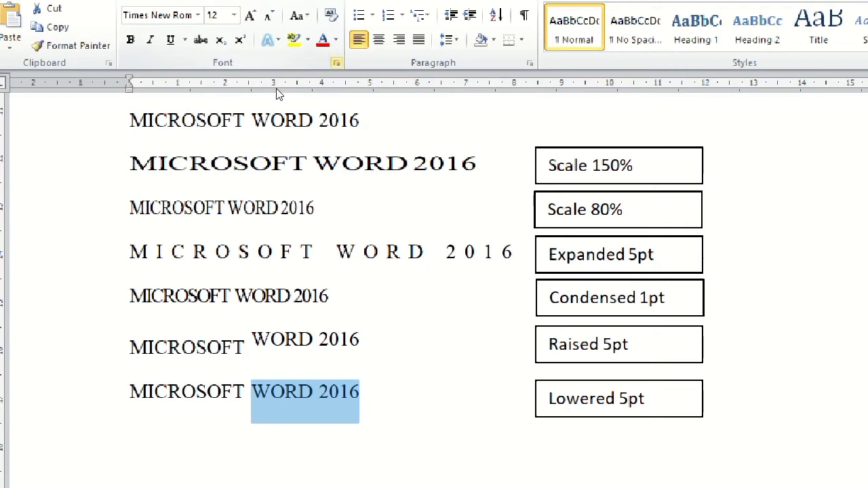
key(ctrl+d)
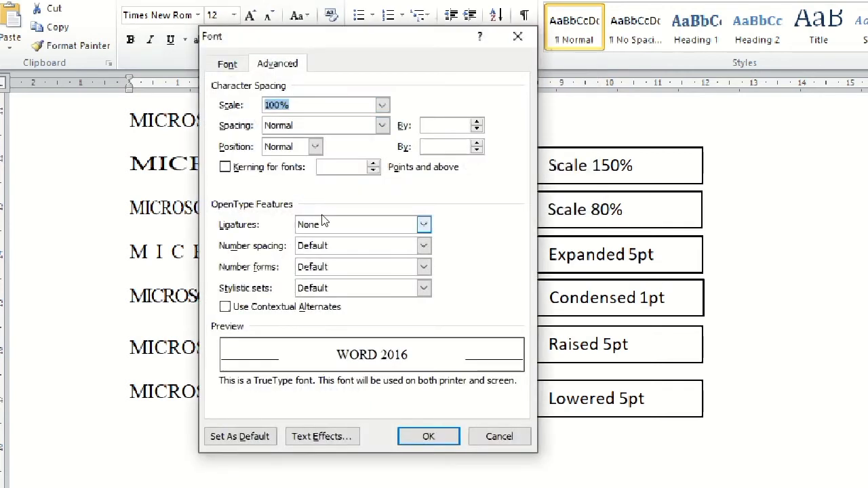
click(272, 147)
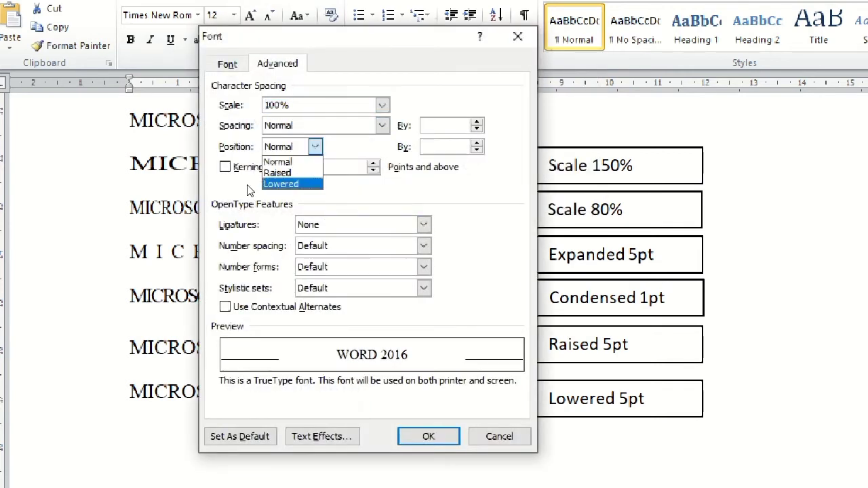
click(279, 183)
key(Tab)
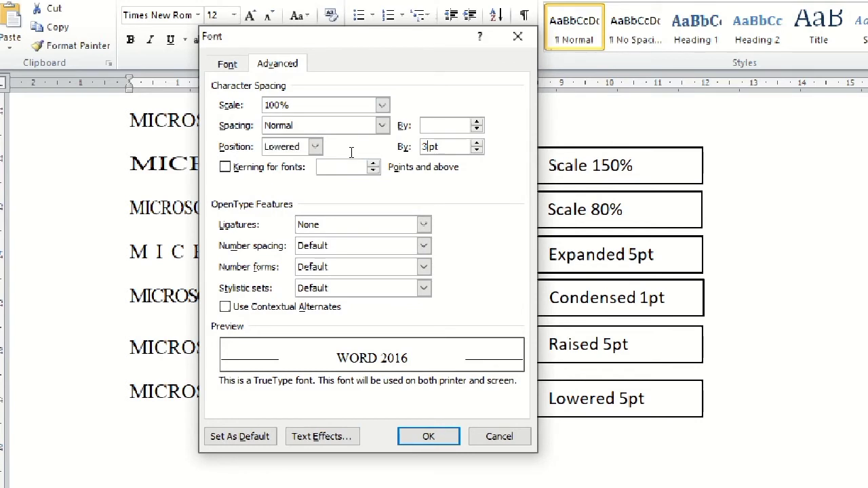
text(5)
key(BackSpace)
key(BackSpace)
text(5)
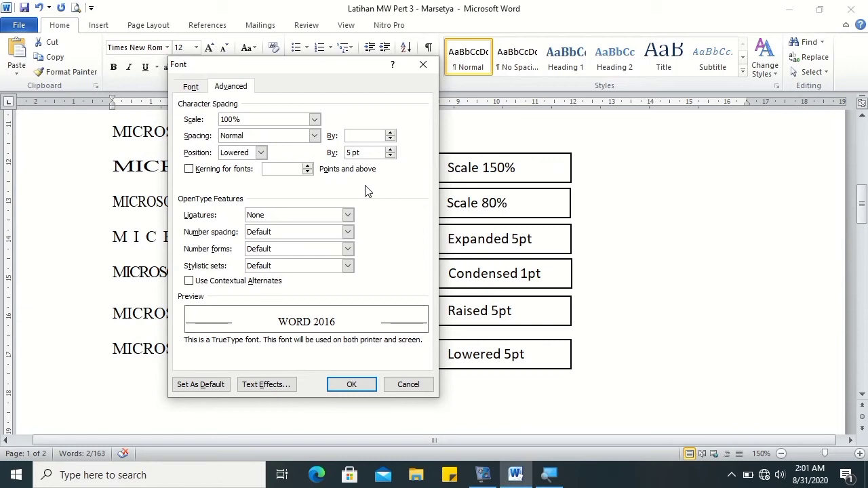
click(352, 385)
click(325, 370)
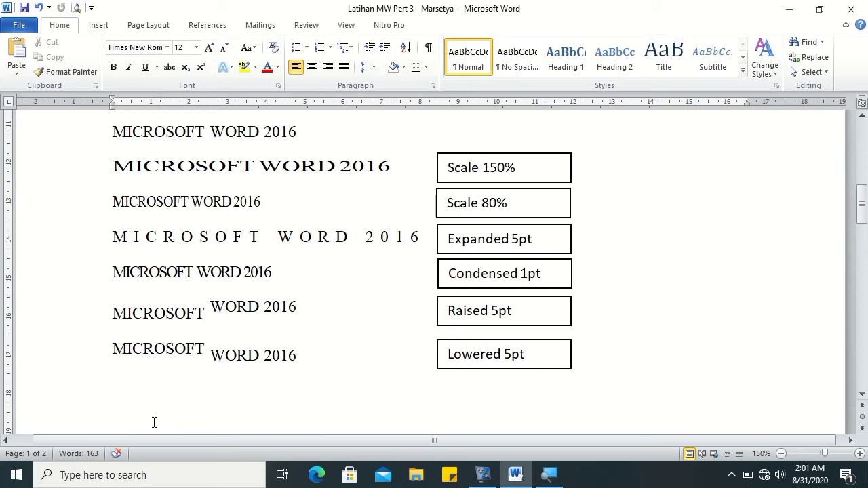
Scroll to page 2 and select the four duty lines under Tugas Direktur.
drag(861, 218, 863, 291)
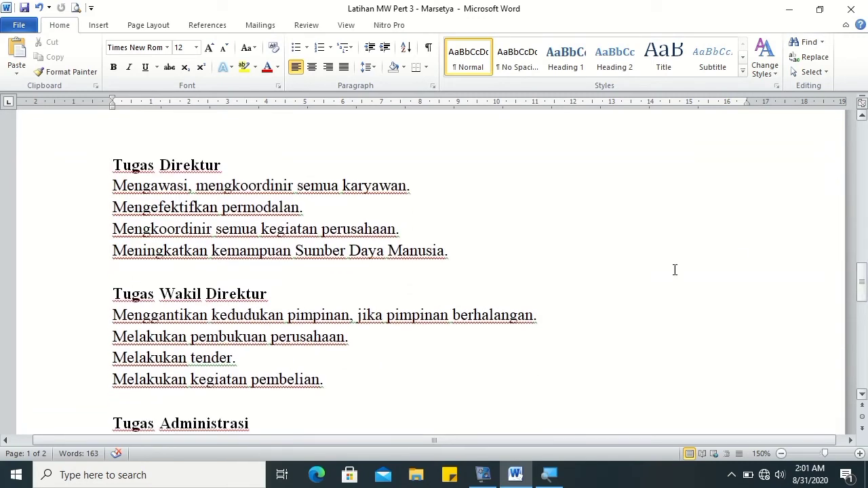
click(141, 165)
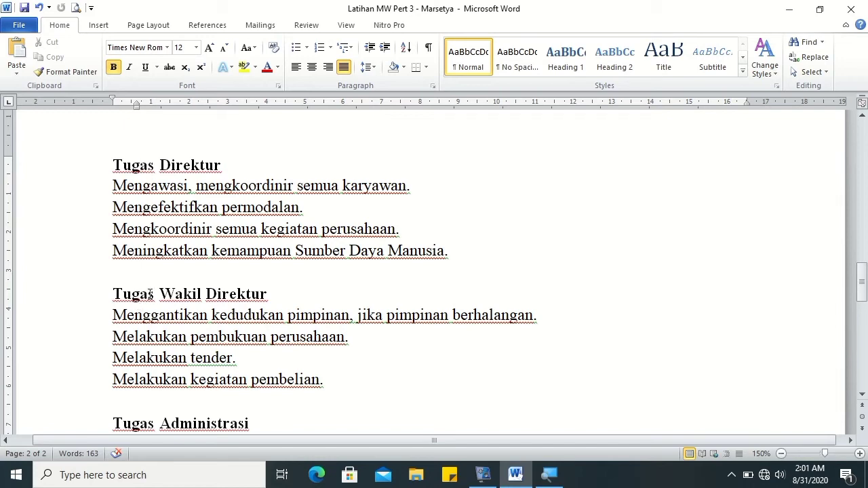
drag(865, 300, 864, 326)
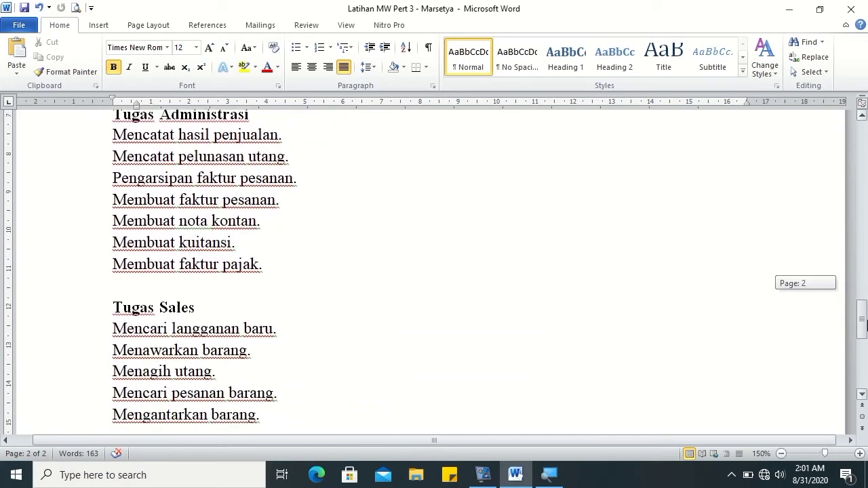
drag(864, 326, 864, 286)
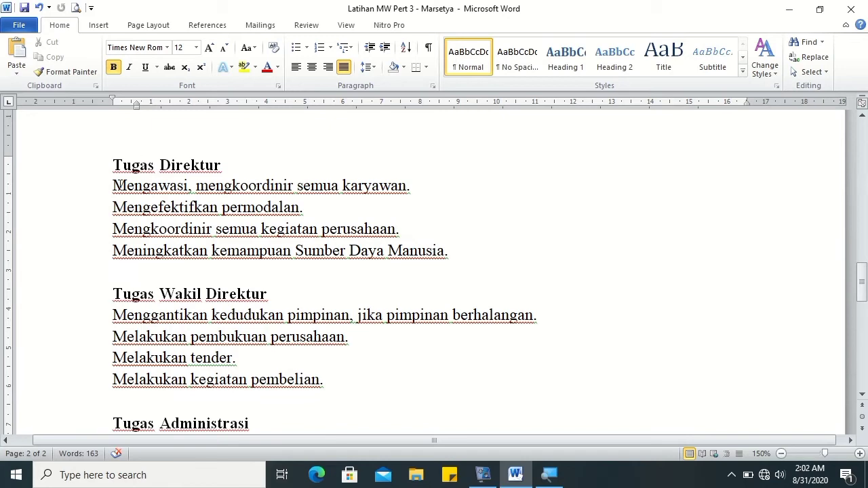
click(111, 186)
shift+click(449, 252)
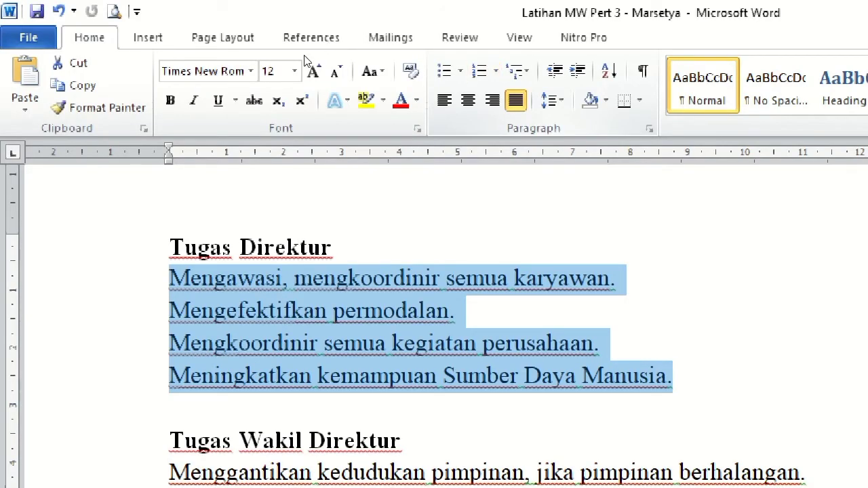
Browse the Define New Bullet symbol and picture options, closing them without changes.
click(461, 71)
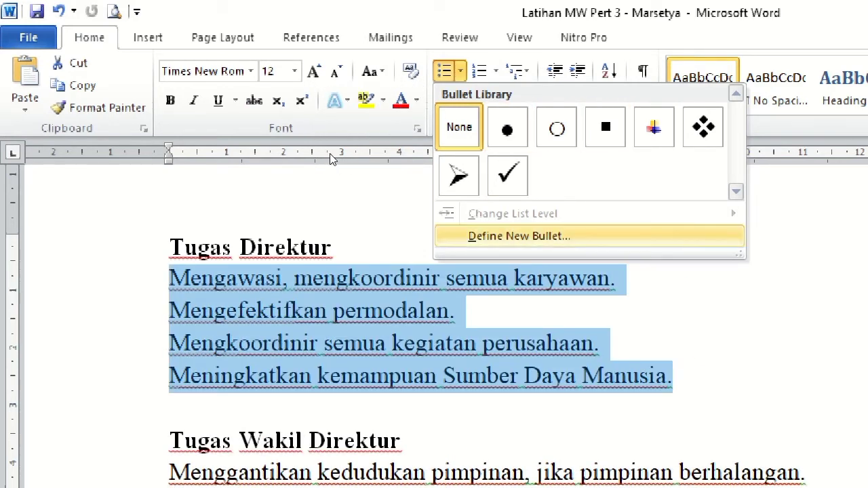
key(Return)
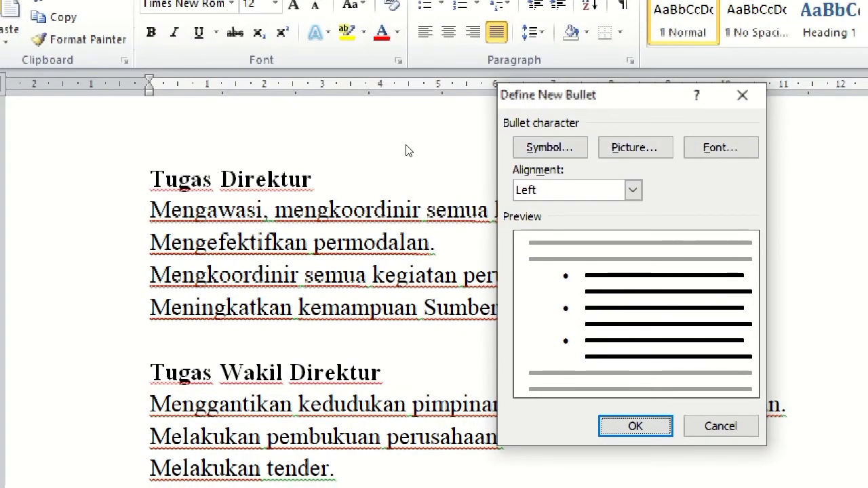
key(alt+s)
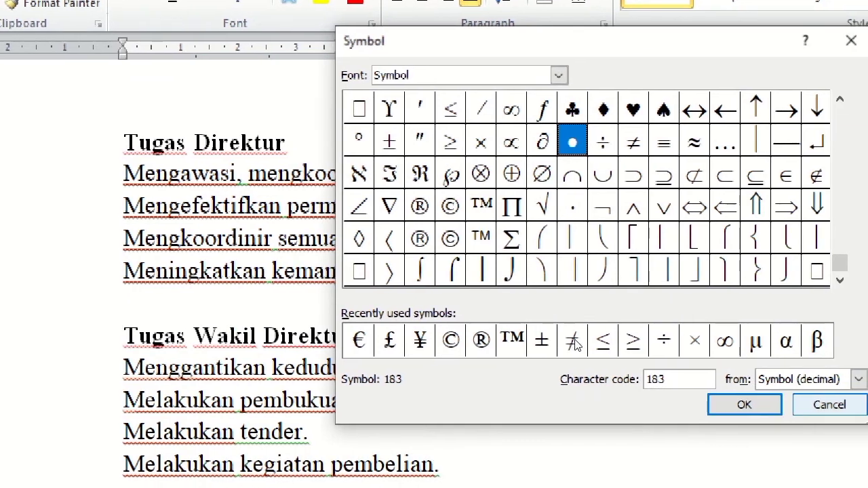
key(Escape)
key(Tab)
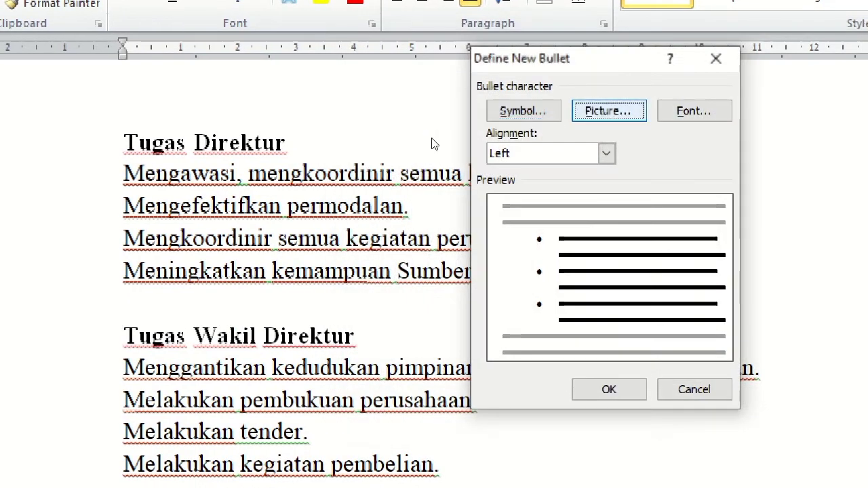
key(Return)
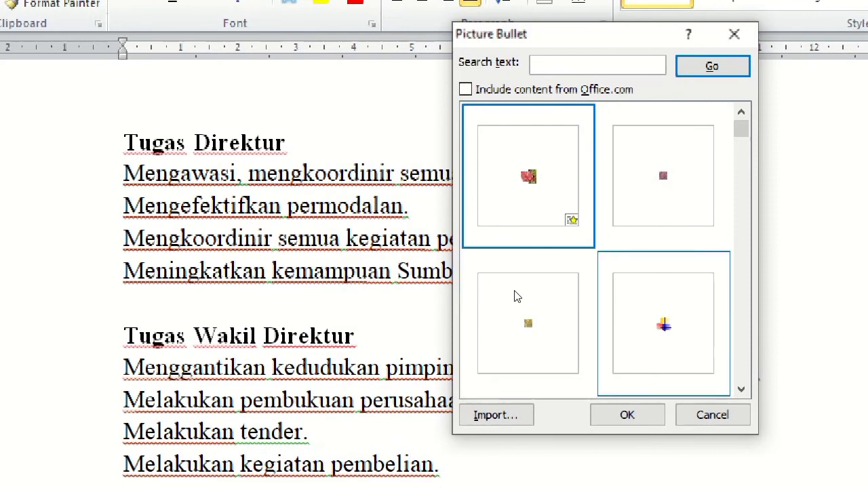
key(Escape)
key(Escape)
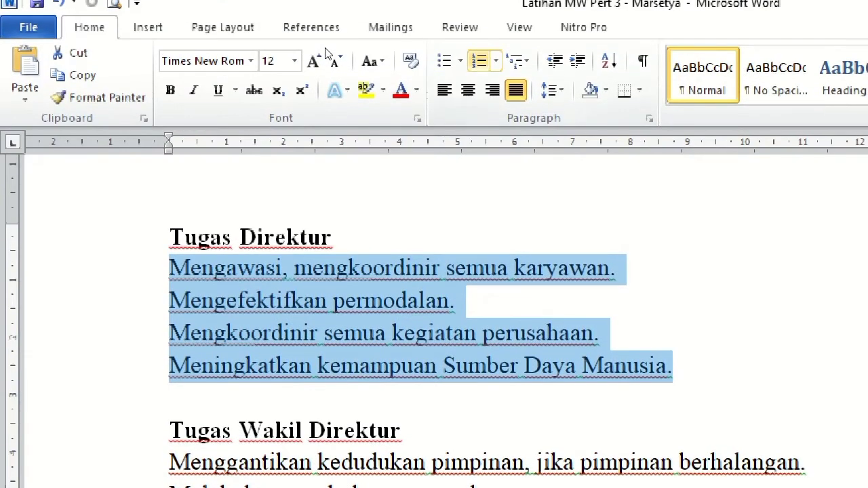
Apply round black bullets to the four Tugas Direktur duties.
key(alt+h)
key(u)
key(Right)
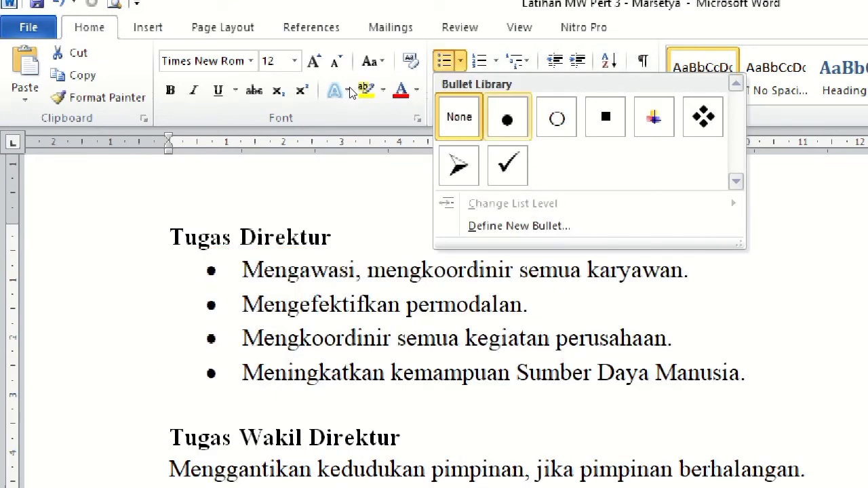
key(Return)
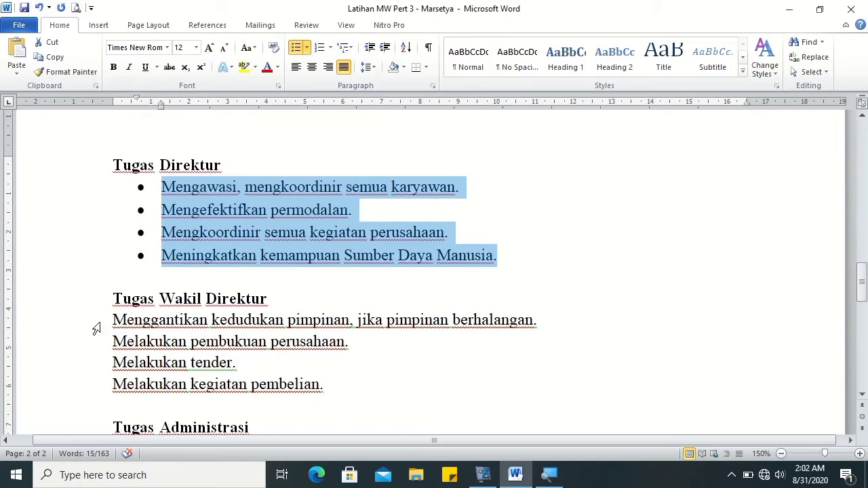
click(113, 321)
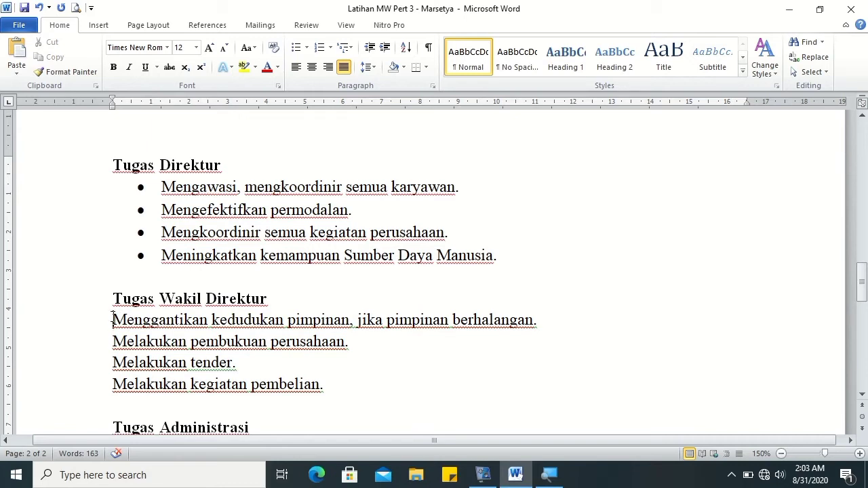
Select the four Tugas Wakil Direktur duties and apply the 1. 2. 3. numbering format.
mouse_move(113, 319)
mouse_down()
mouse_move(235, 333)
mouse_move(301, 385)
mouse_move(324, 392)
mouse_up()
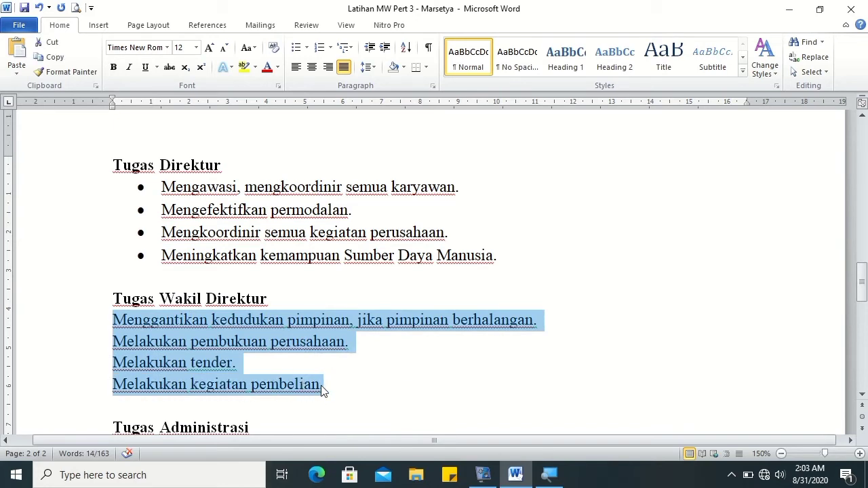
click(330, 48)
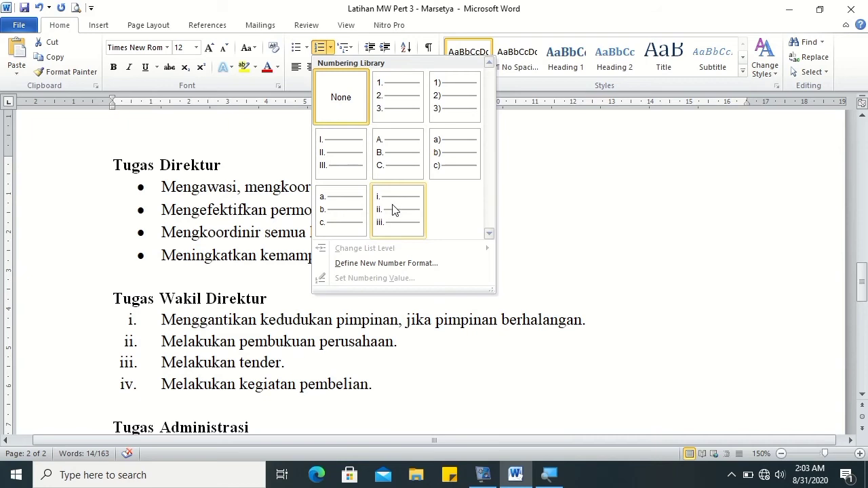
click(398, 103)
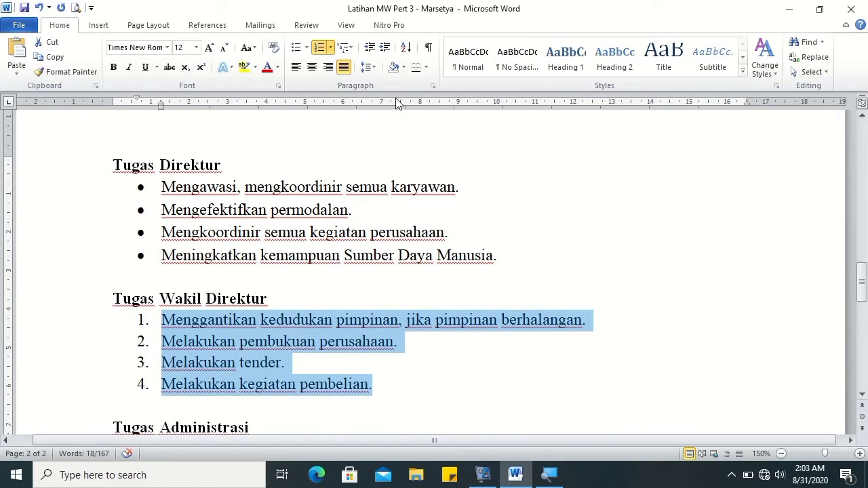
drag(161, 188, 211, 212)
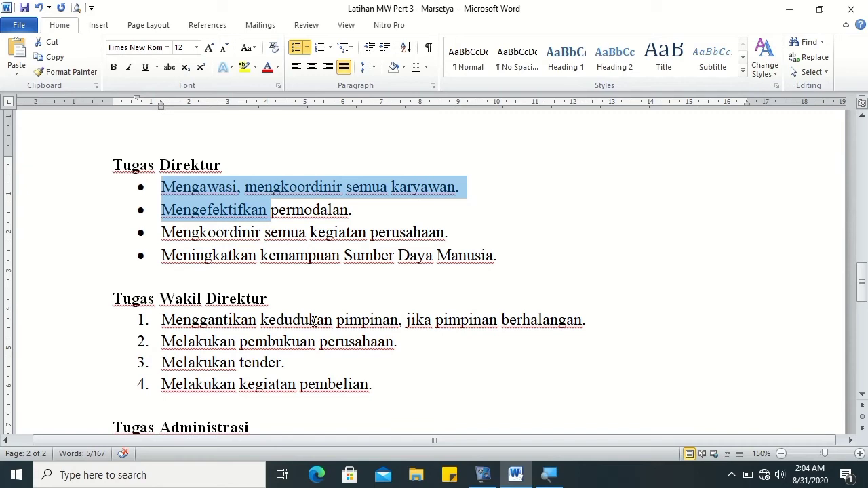
Scroll down until the Tugas Administrasi and Tugas Sales lines are visible.
scroll(828, 374, up, 1)
scroll(848, 326, down, 1)
drag(866, 298, 864, 311)
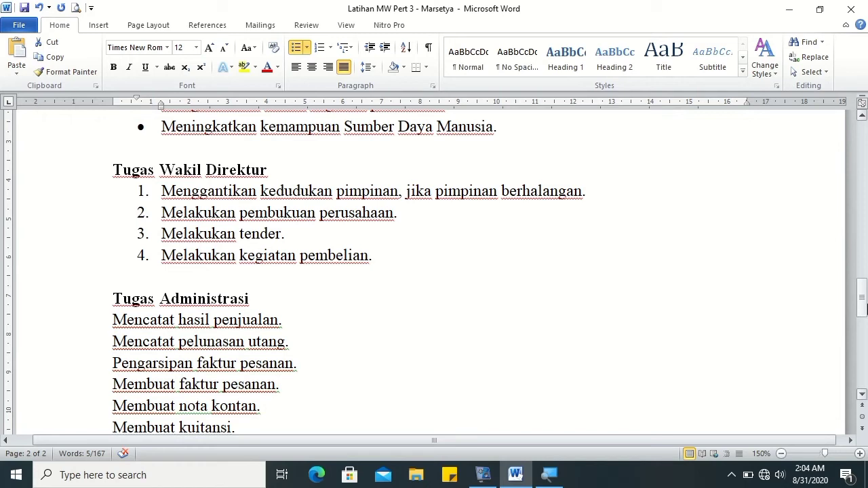
drag(861, 306, 862, 307)
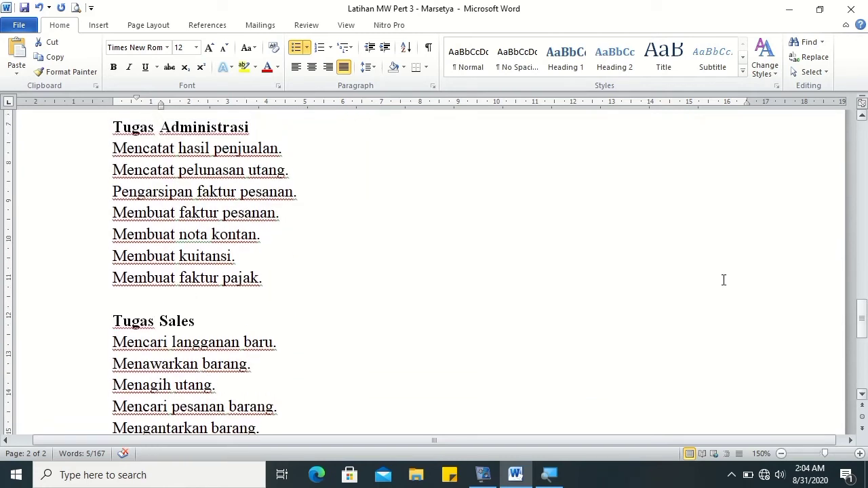
Select from Tugas Administrasi to 'Mengantarkan barang.' and apply the 1. 1.1. 1.1.1. multilevel list.
click(114, 127)
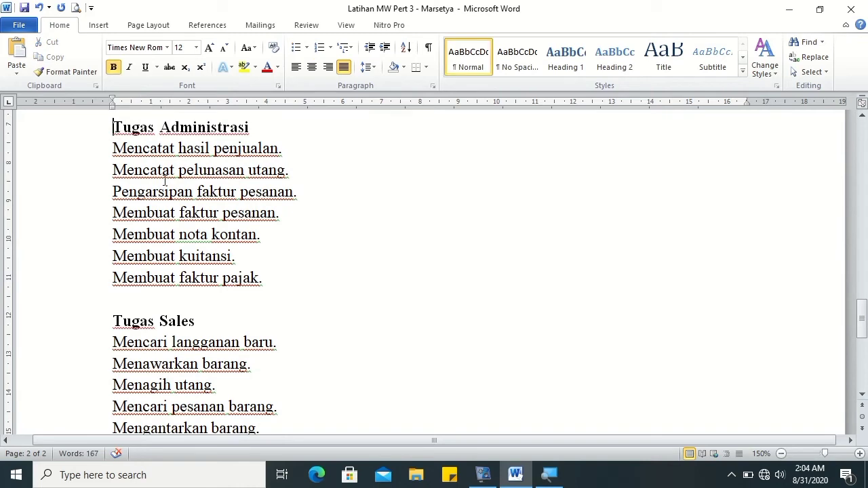
shift+click(261, 429)
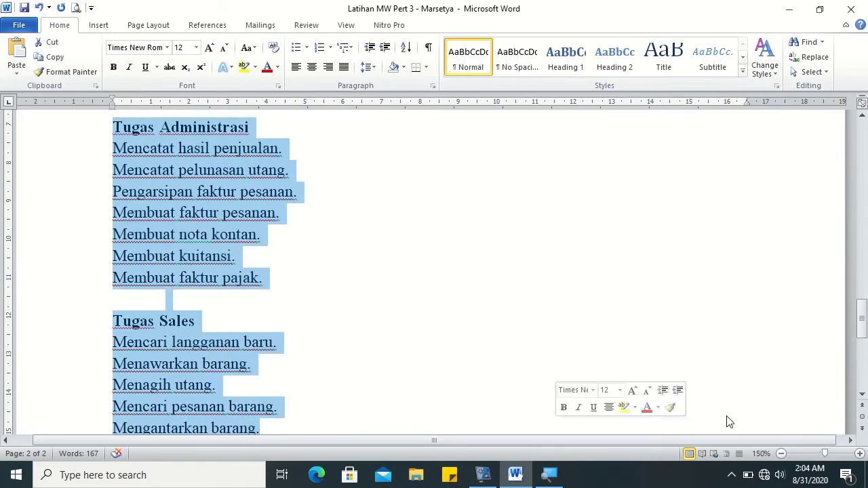
click(862, 394)
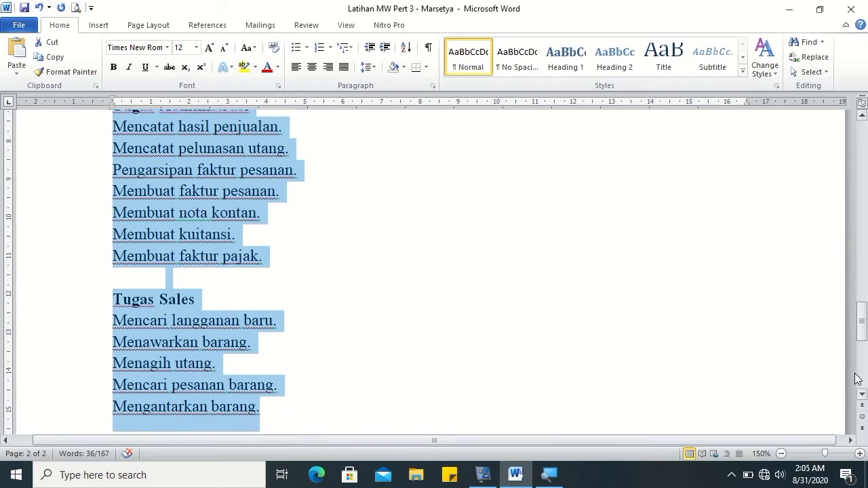
drag(861, 327, 861, 309)
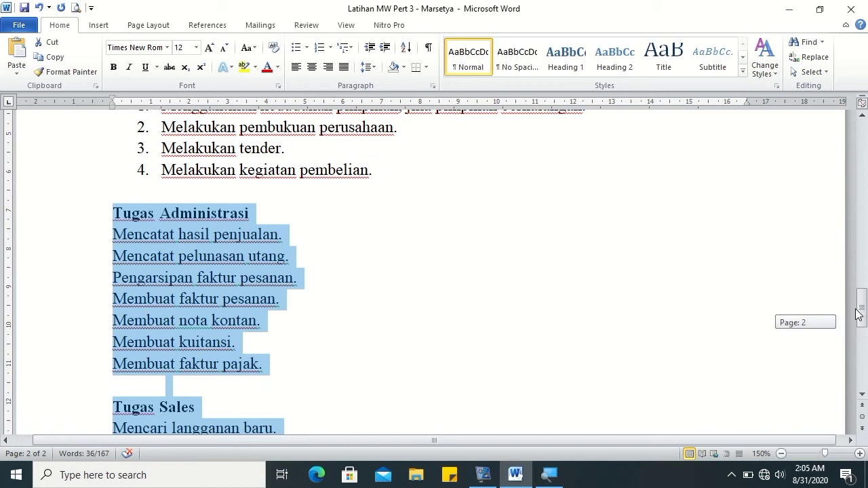
click(350, 50)
mouse_move(468, 188)
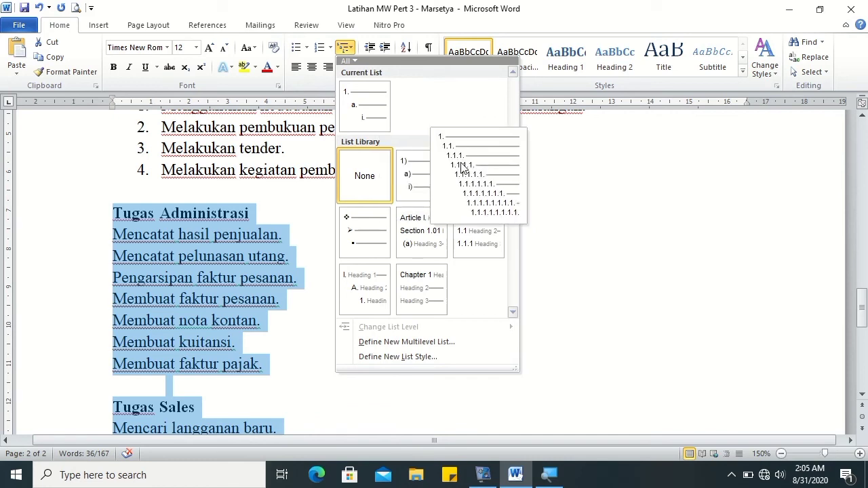
click(461, 166)
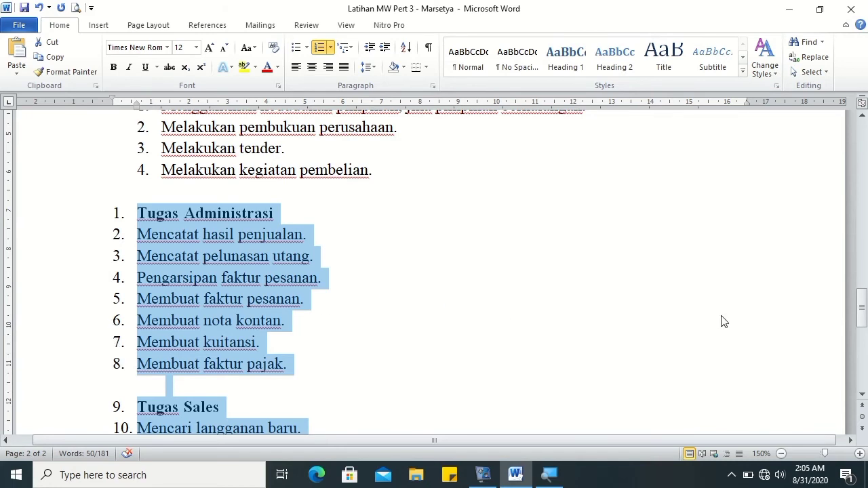
click(688, 293)
click(863, 320)
drag(863, 321, 863, 332)
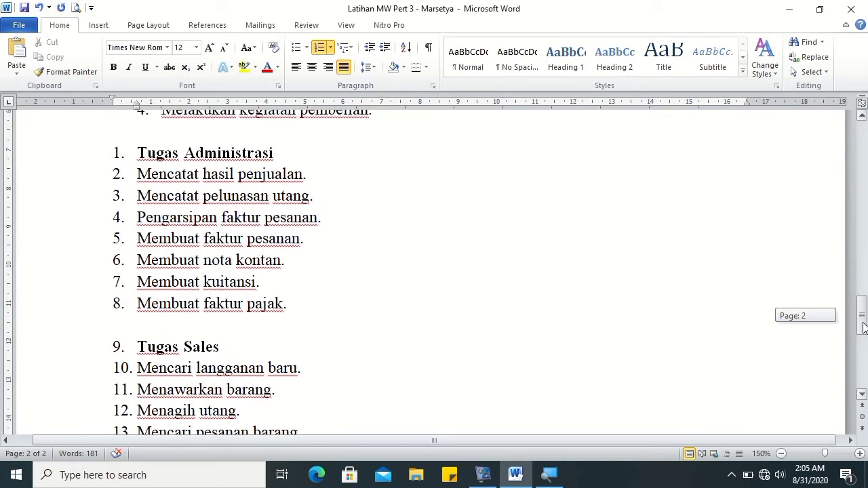
Move the seven Administrasi task lines to list level 1.1, numbered 1.1 through 1.7.
drag(864, 332, 864, 326)
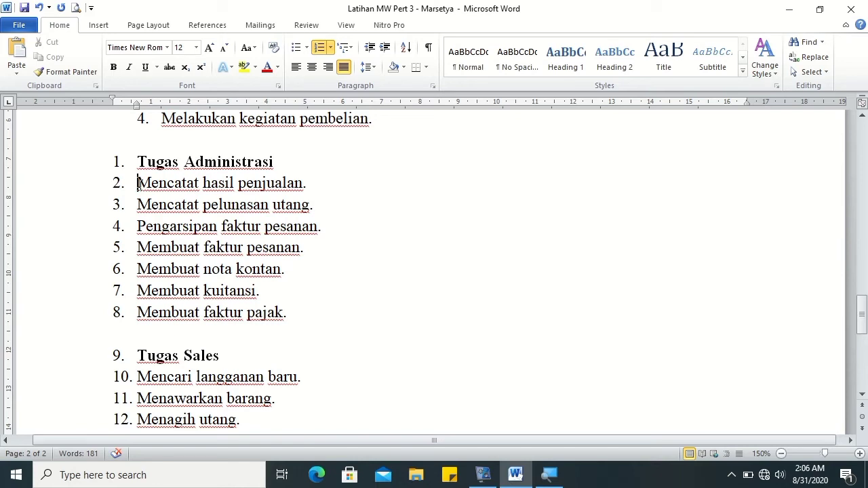
shift+click(289, 317)
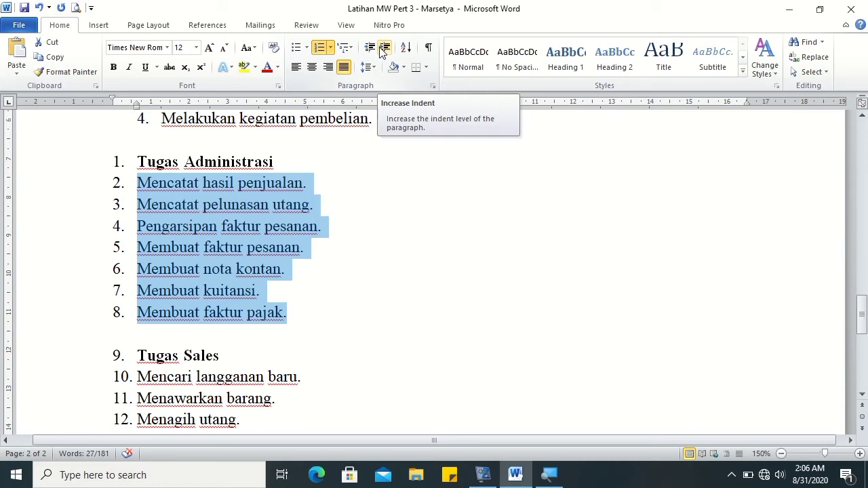
click(384, 47)
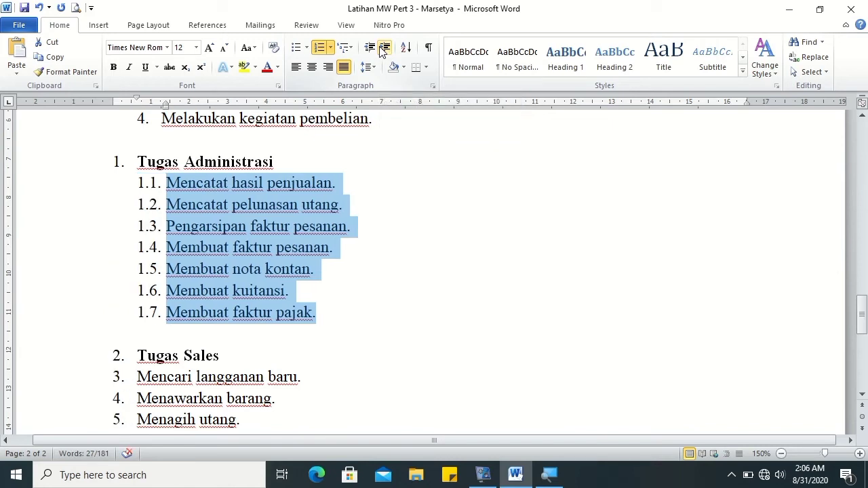
click(384, 48)
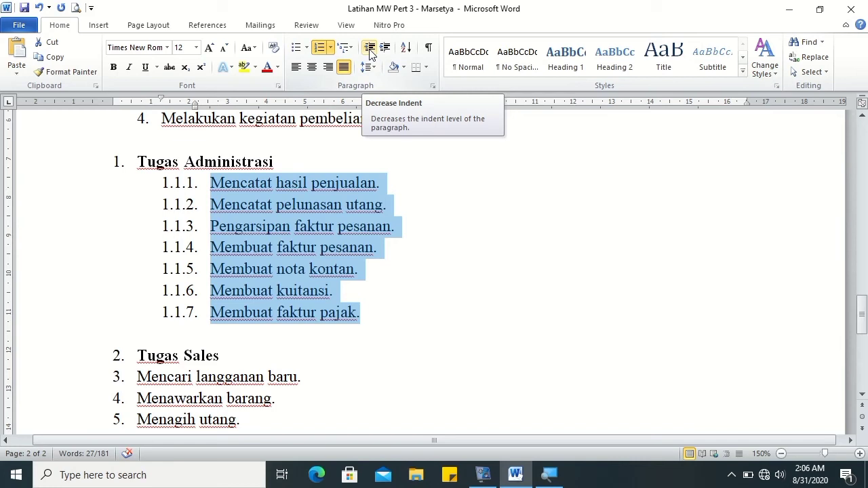
click(370, 53)
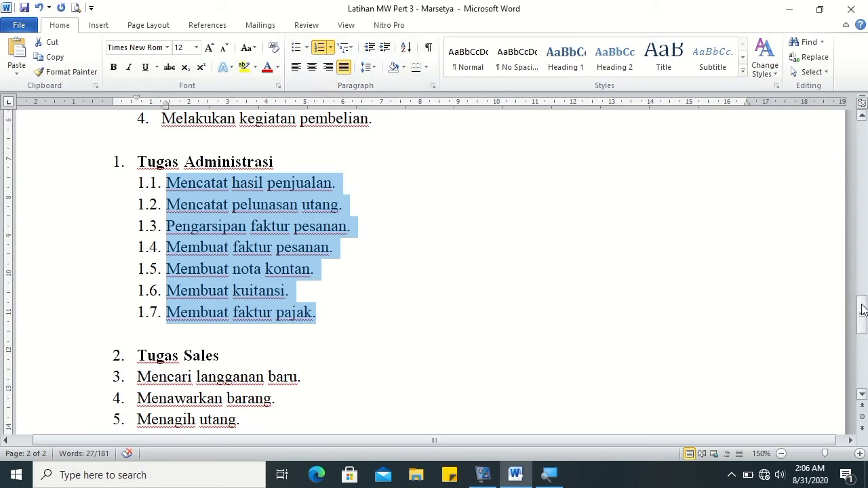
drag(861, 312, 865, 333)
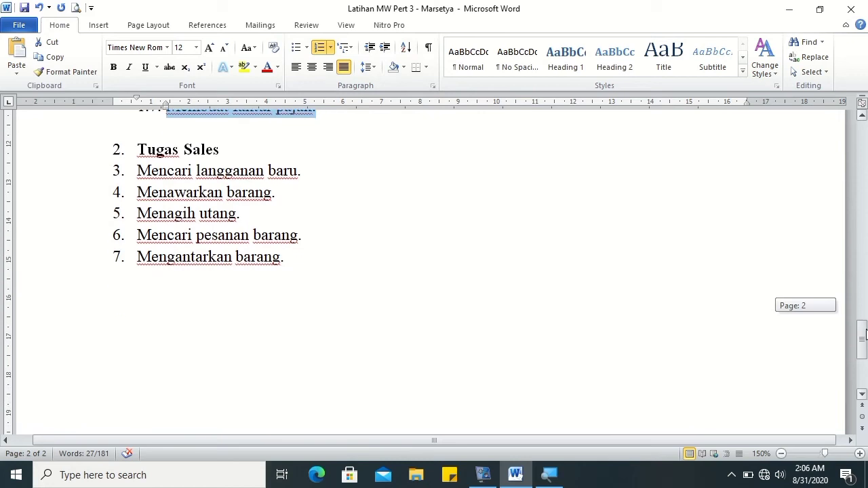
click(135, 171)
shift+click(283, 261)
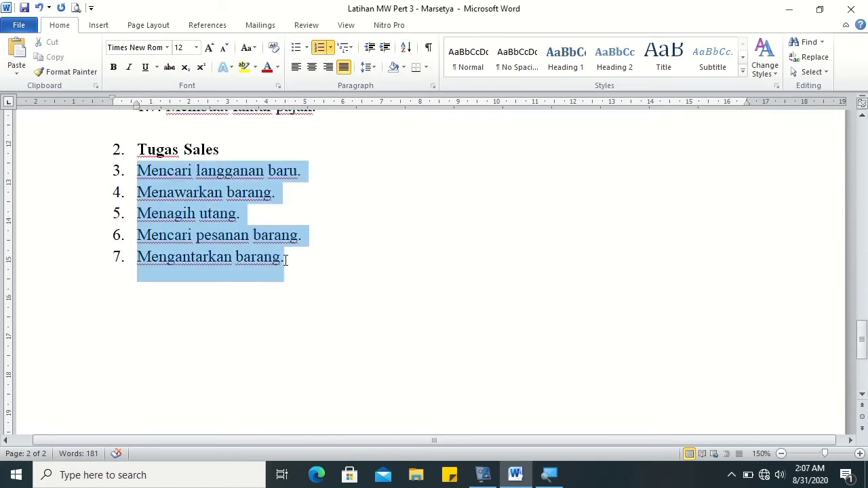
drag(861, 340, 862, 334)
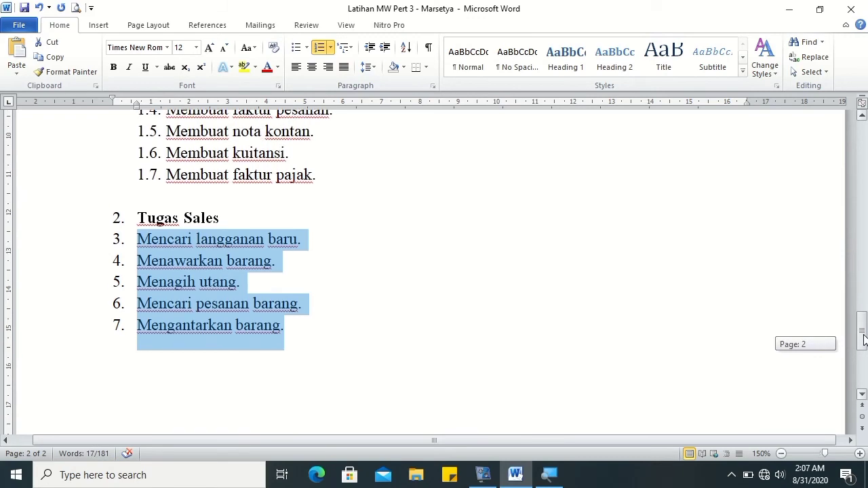
click(331, 49)
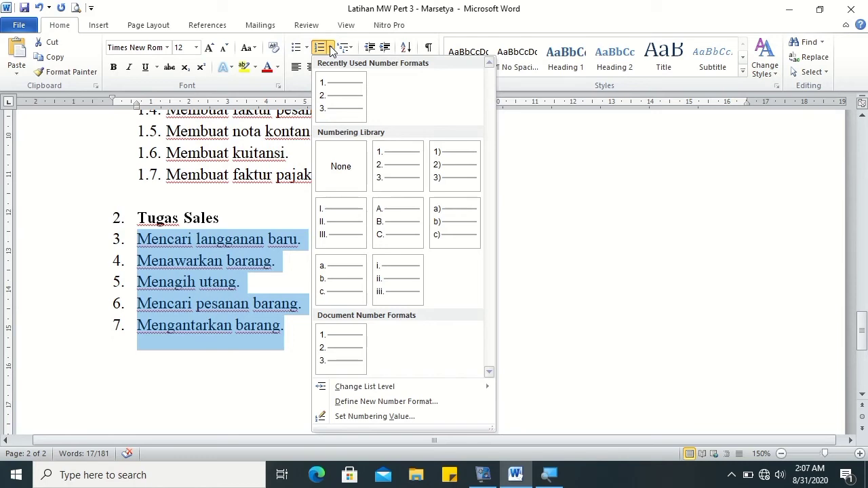
mouse_move(380, 390)
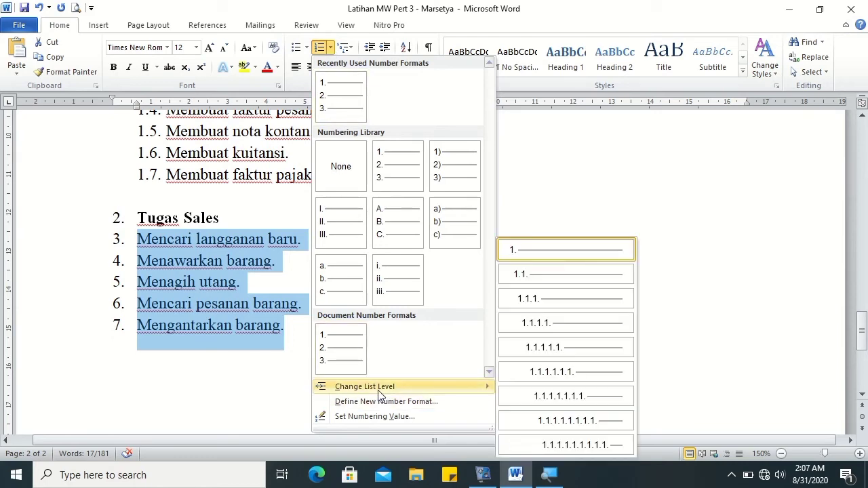
click(533, 273)
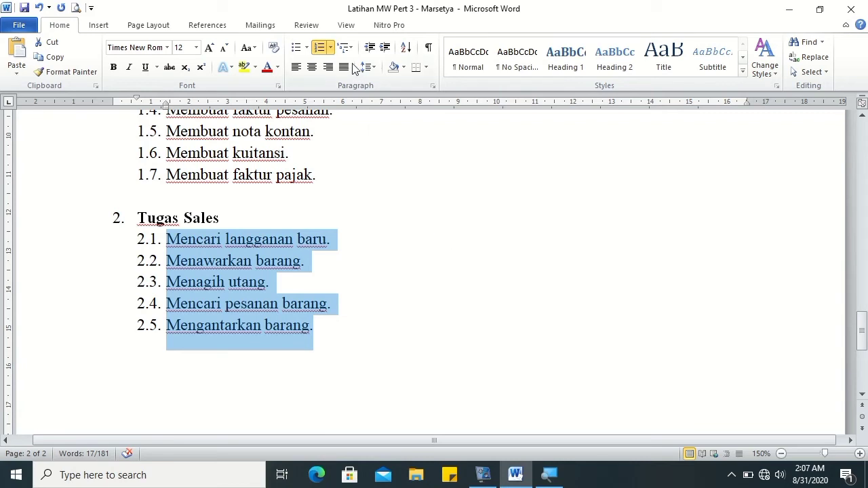
key(shift+Tab)
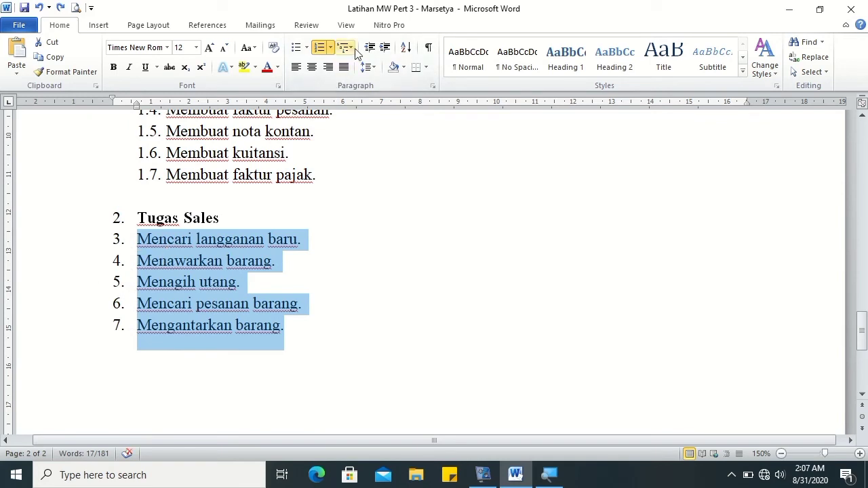
Change the five Sales tasks to list level 1.1 so they number 2.1–2.5.
click(351, 47)
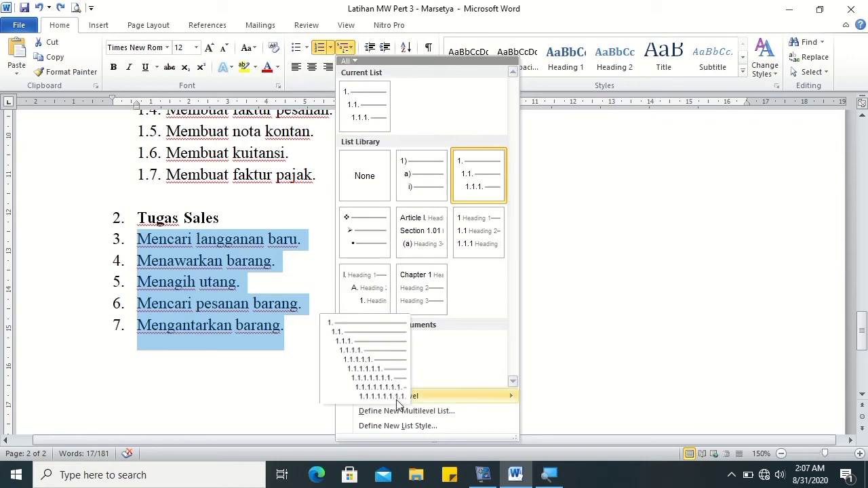
mouse_move(407, 401)
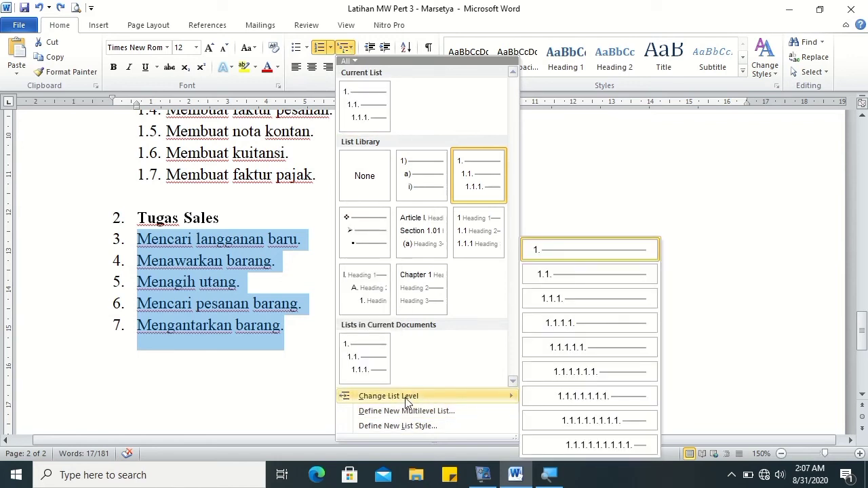
click(550, 278)
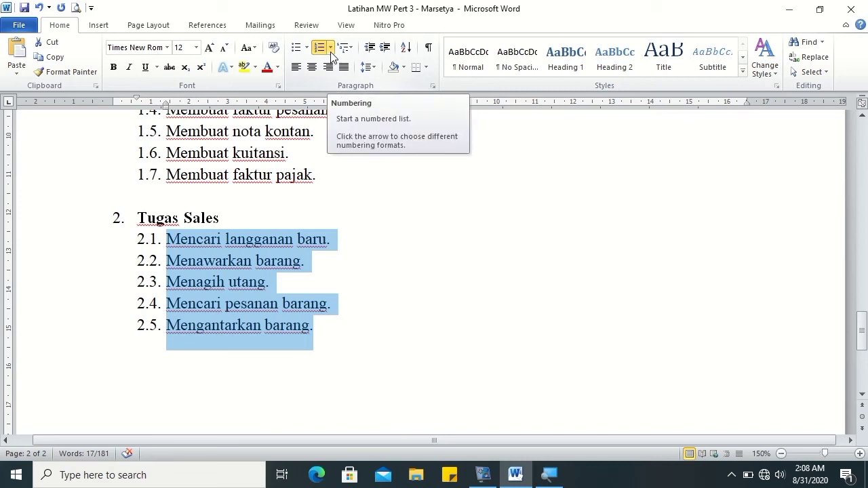
Set the Sales tasks' numbering to continue from the previous list with the value advanced to 3.
click(331, 49)
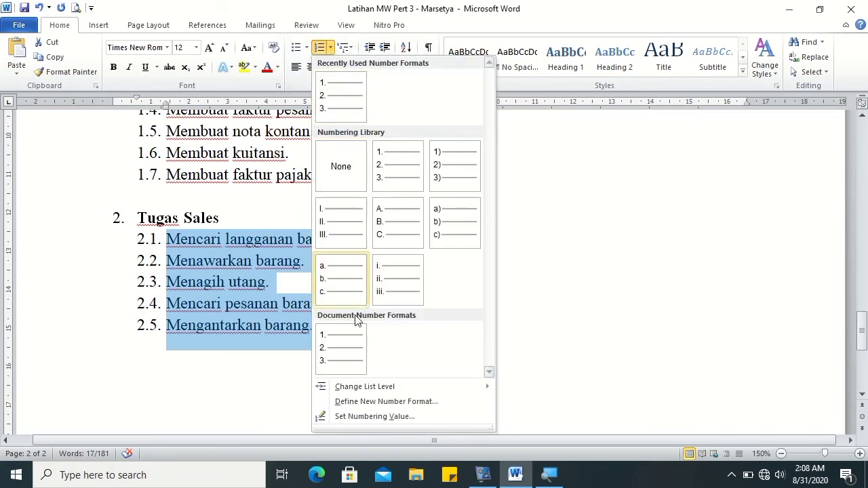
click(371, 417)
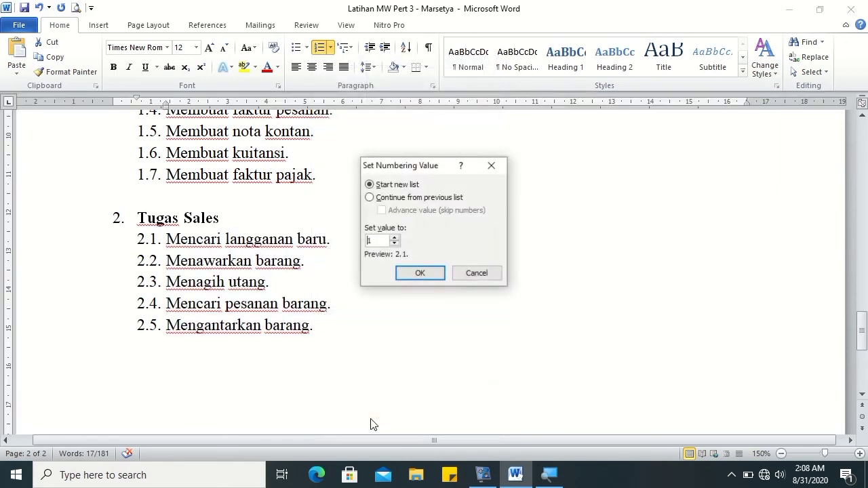
drag(416, 166, 409, 155)
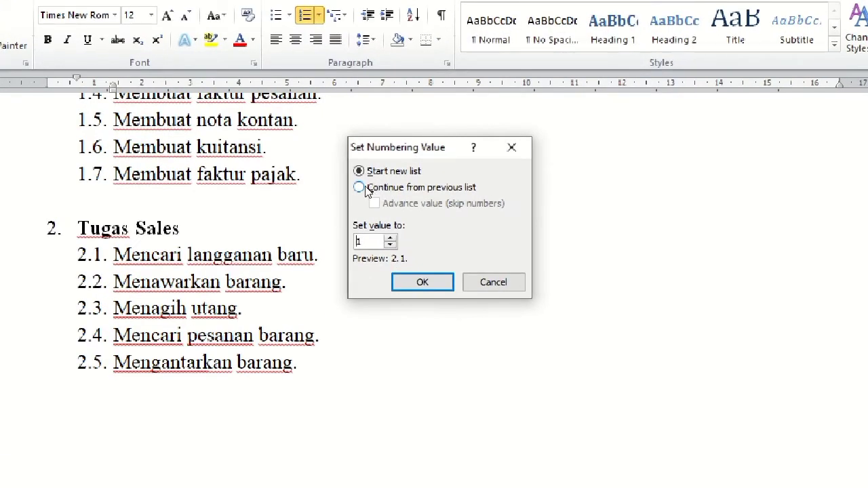
click(363, 188)
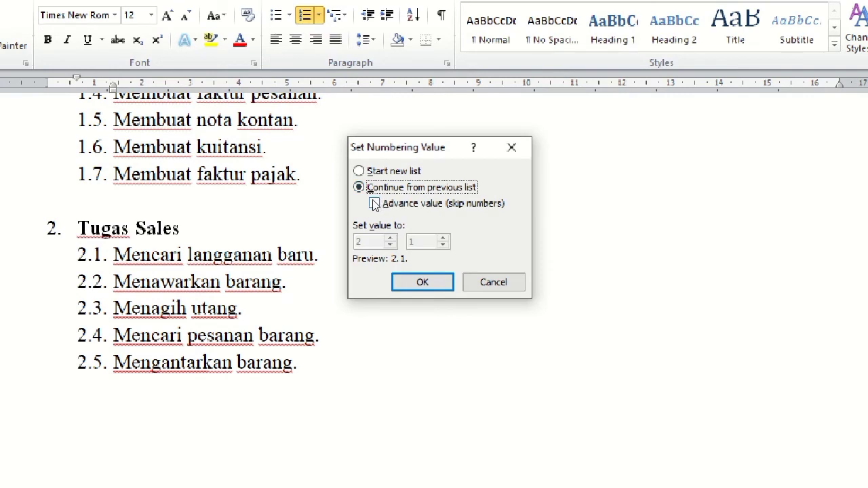
click(375, 204)
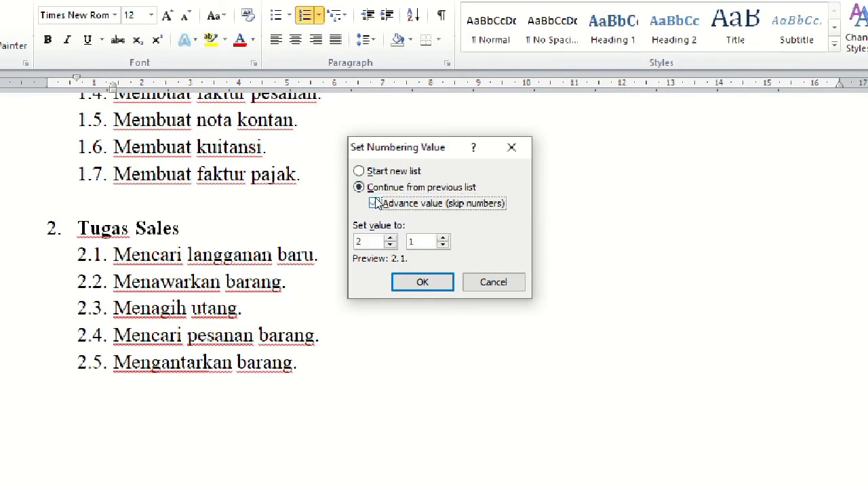
click(391, 238)
click(403, 281)
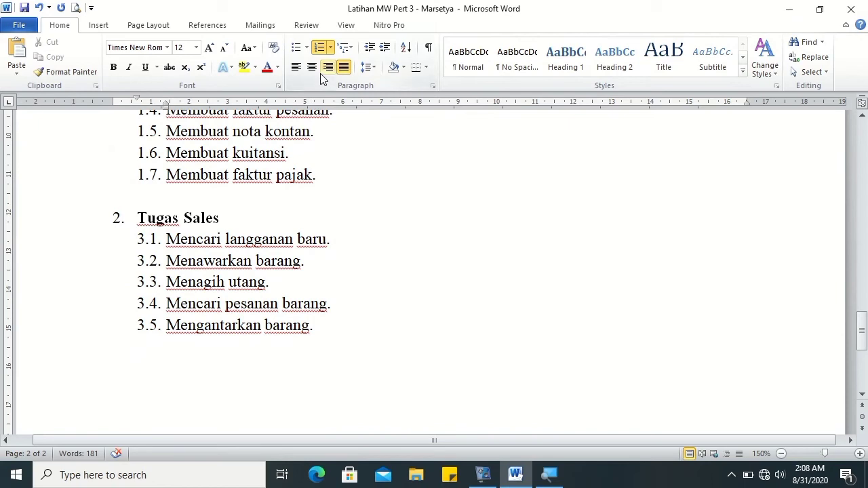
Change the Sales tasks' numbering value from 3 back to 2, giving 2.1–2.5.
click(331, 47)
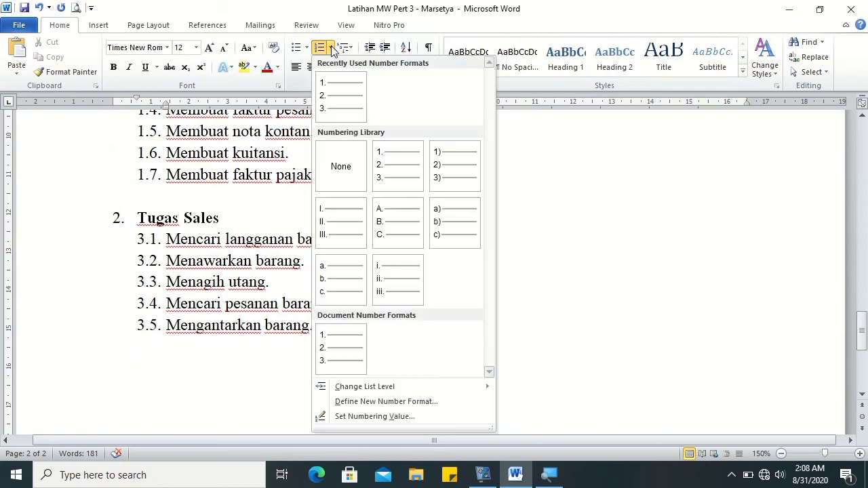
click(361, 416)
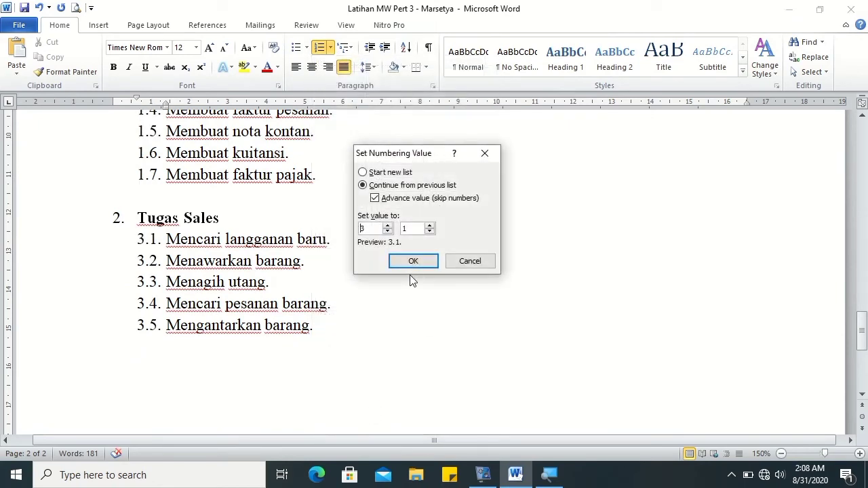
click(387, 232)
click(395, 264)
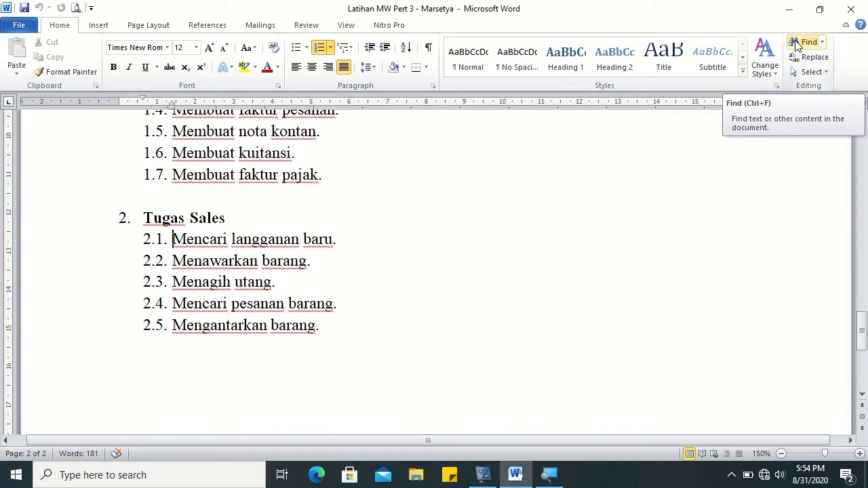
Search for 'adalah' in the Navigation pane, step through its 2 matches, then close the pane.
click(803, 42)
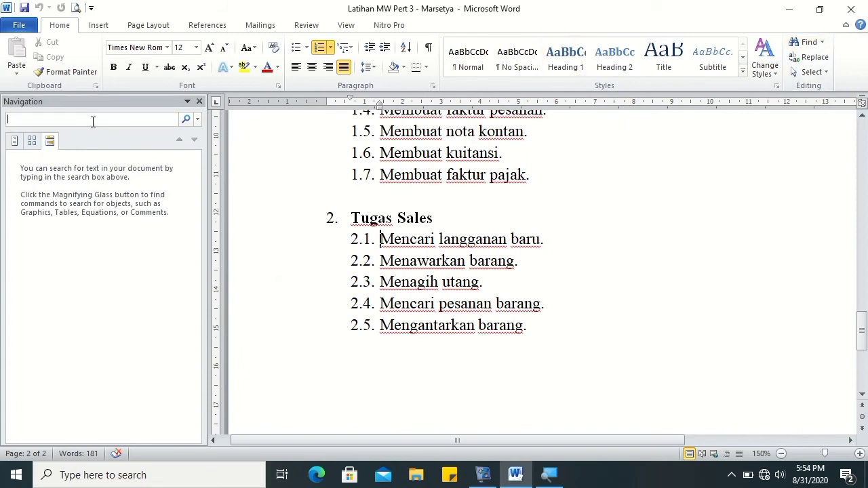
text(a)
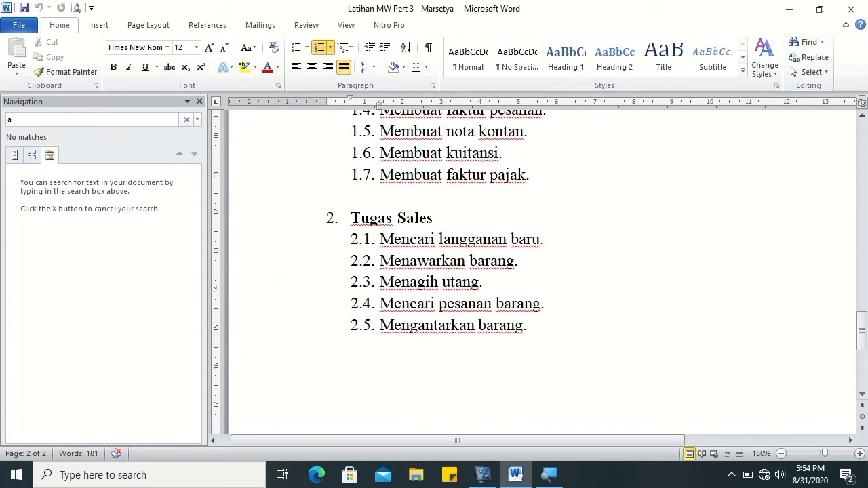
text(dalah)
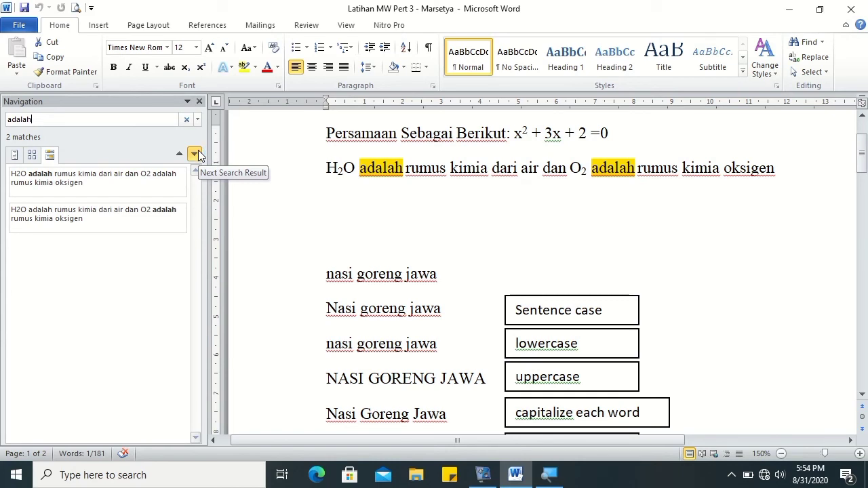
click(195, 155)
click(195, 154)
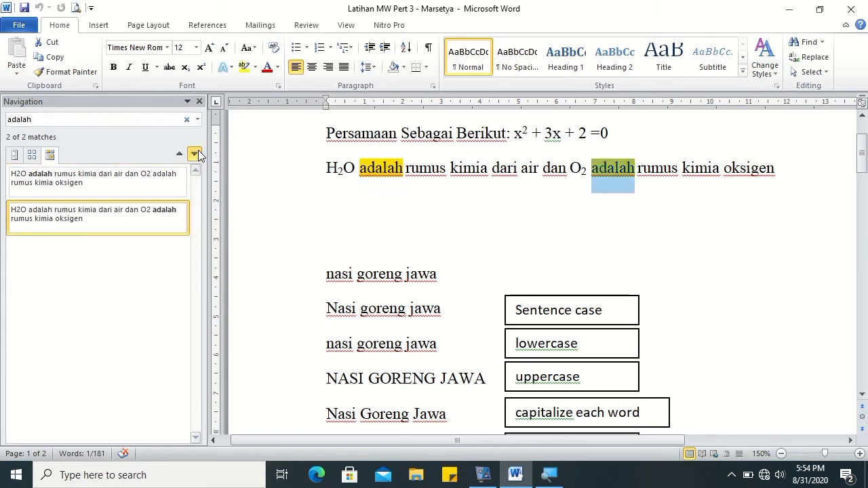
click(195, 155)
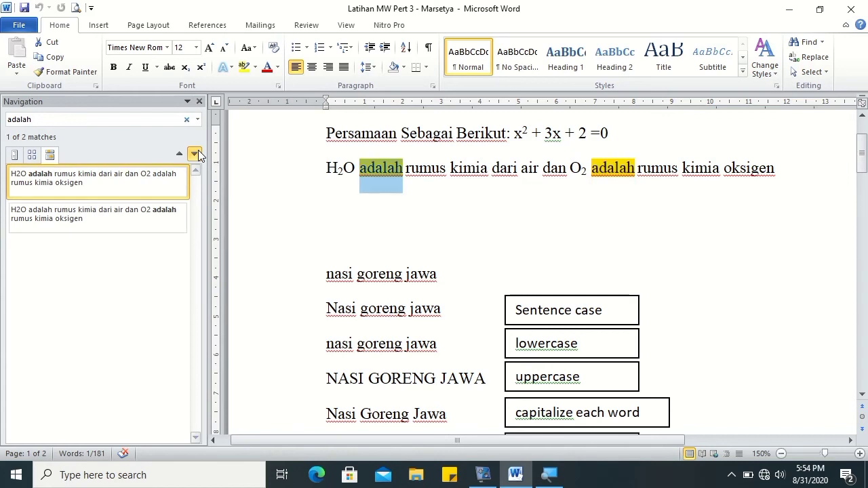
click(200, 102)
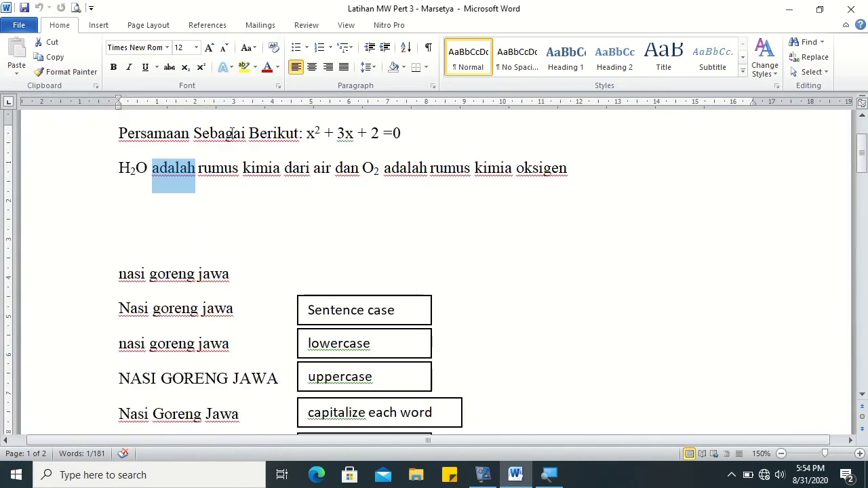
click(529, 192)
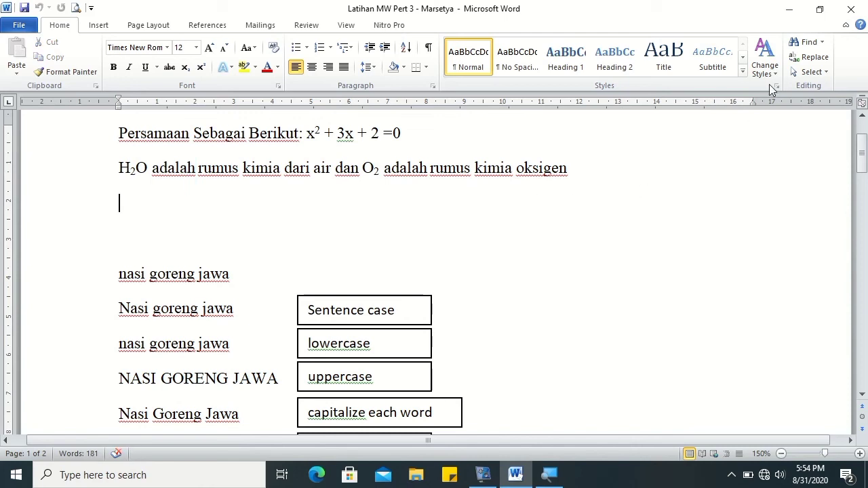
Open Advanced Find for 'adalah', move the dialog aside, and find both matches to the end.
click(822, 42)
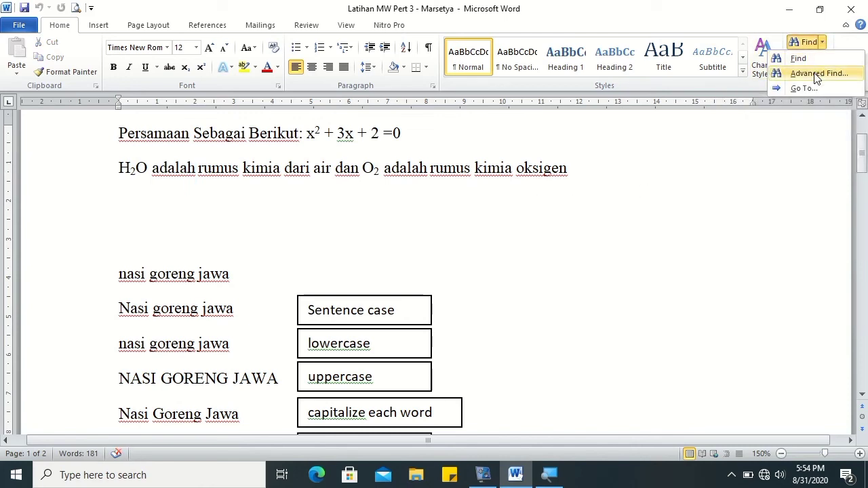
click(816, 73)
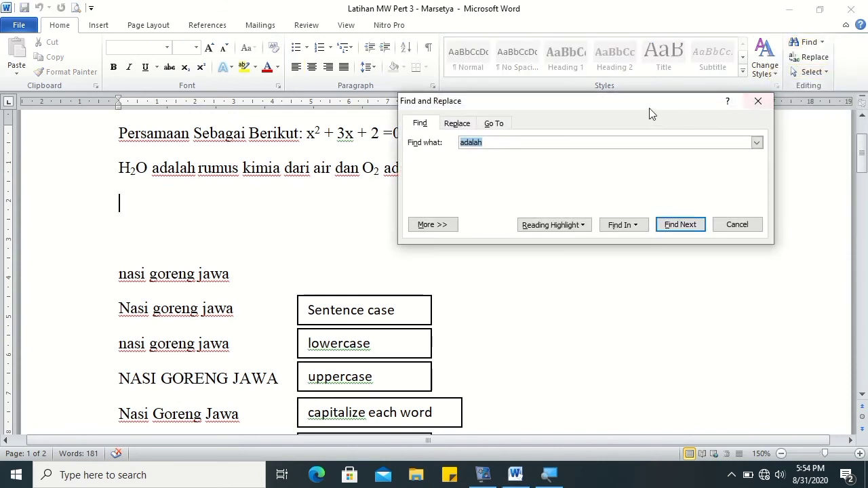
drag(570, 107, 628, 183)
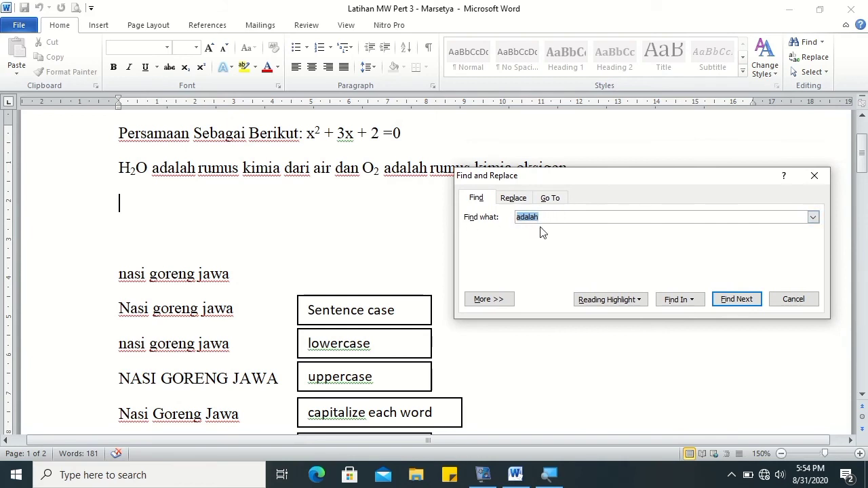
click(737, 299)
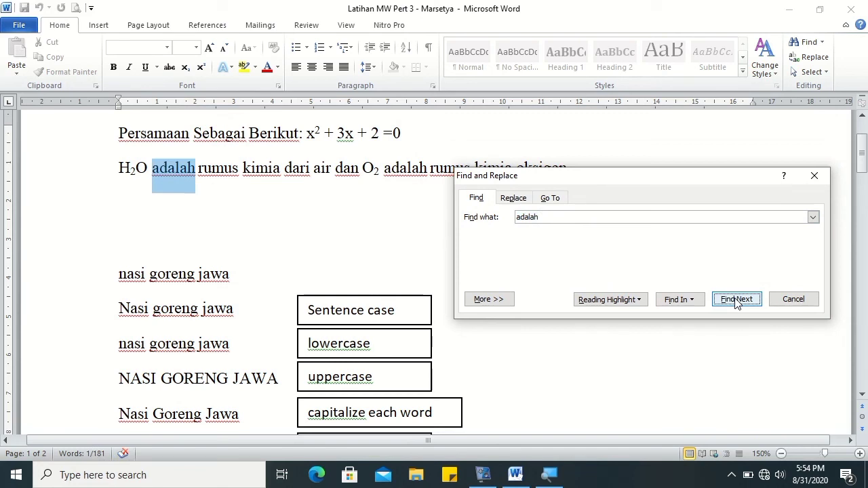
click(737, 299)
click(737, 299)
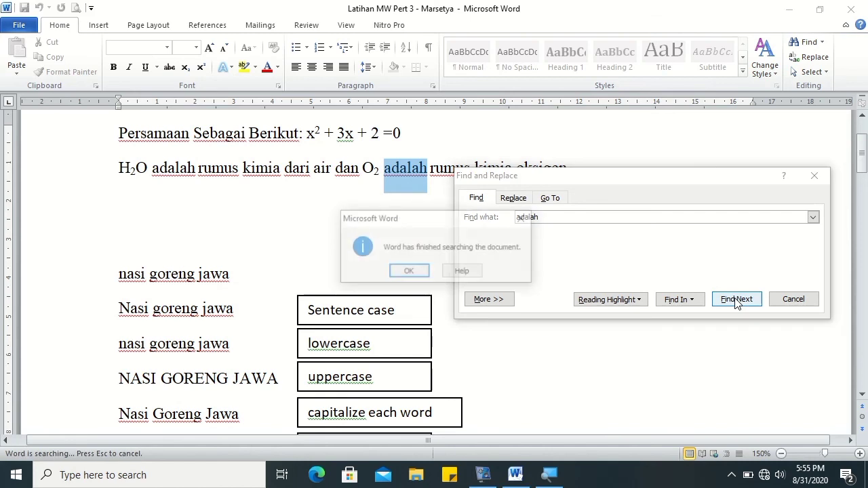
click(407, 271)
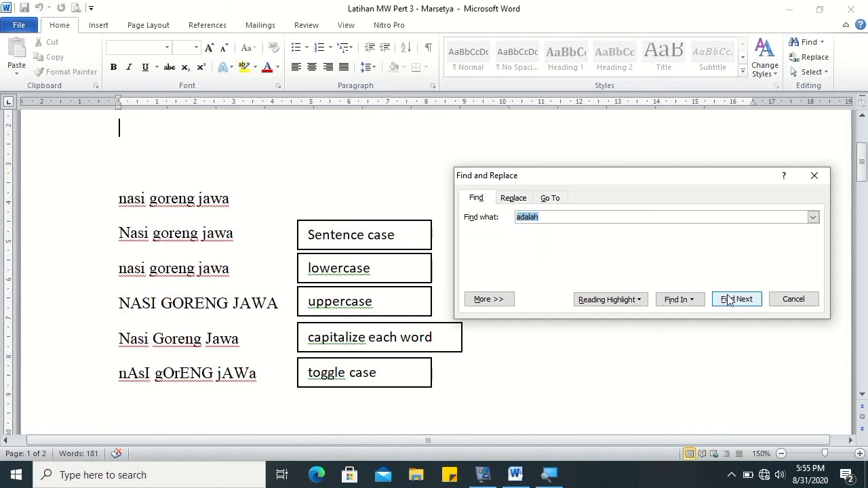
Find both 'adalah' matches again until Word reports the search is finished.
click(728, 301)
click(728, 301)
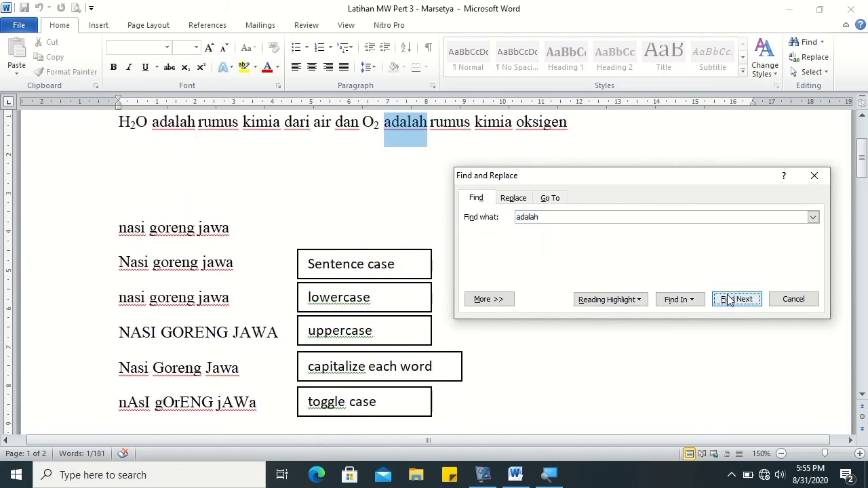
click(728, 301)
click(411, 270)
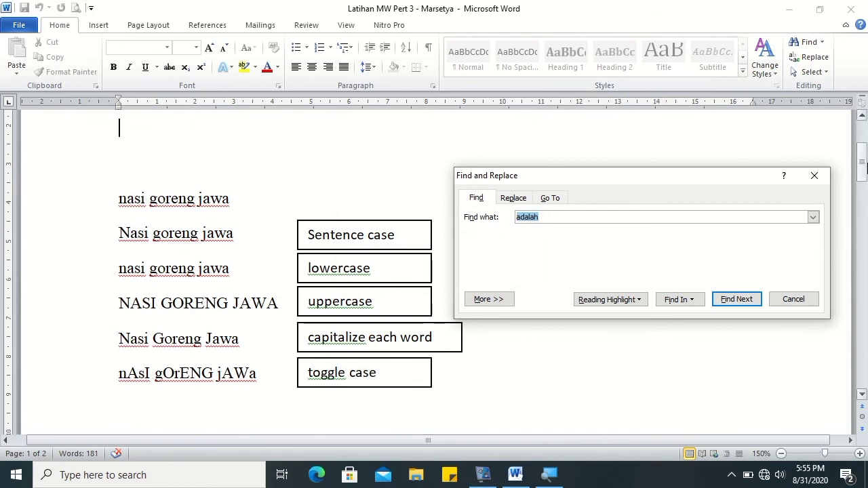
drag(862, 166, 861, 154)
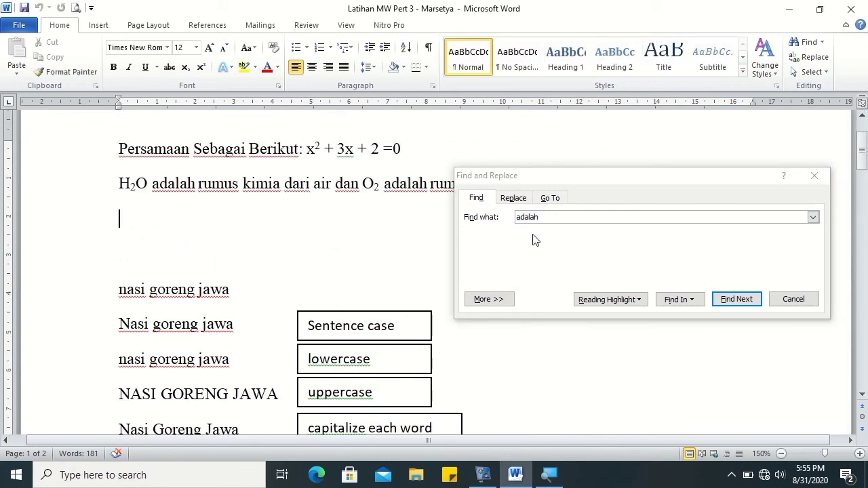
Set up Replace with 'adalah' in Find what and 'merupakan' in Replace with.
click(516, 198)
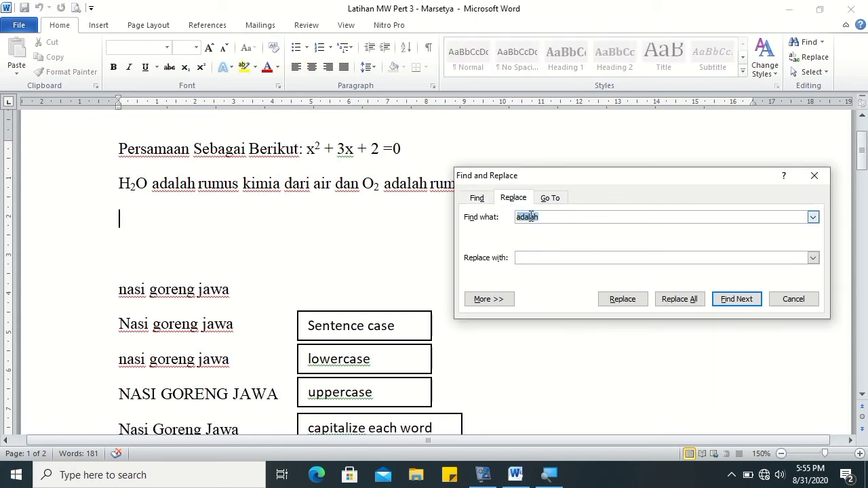
click(814, 175)
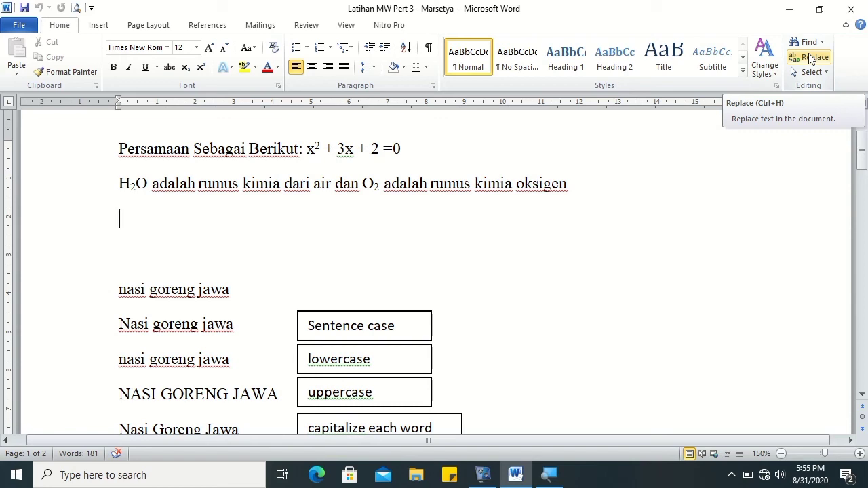
click(809, 58)
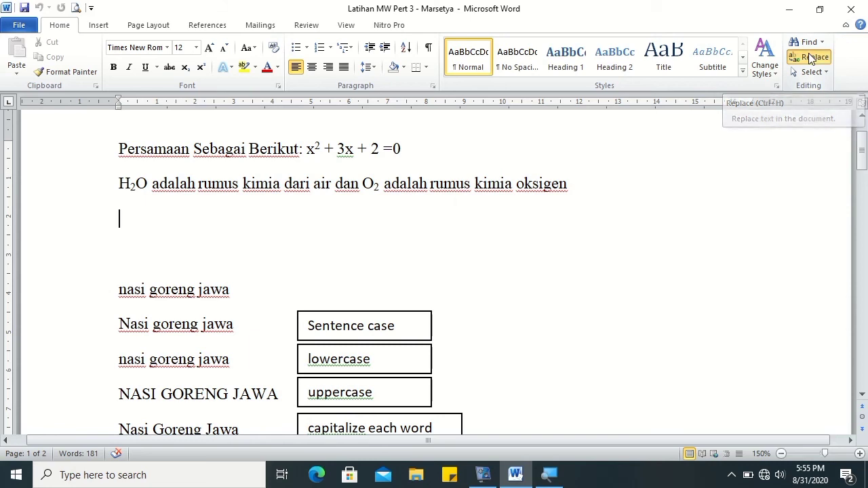
drag(687, 211, 683, 109)
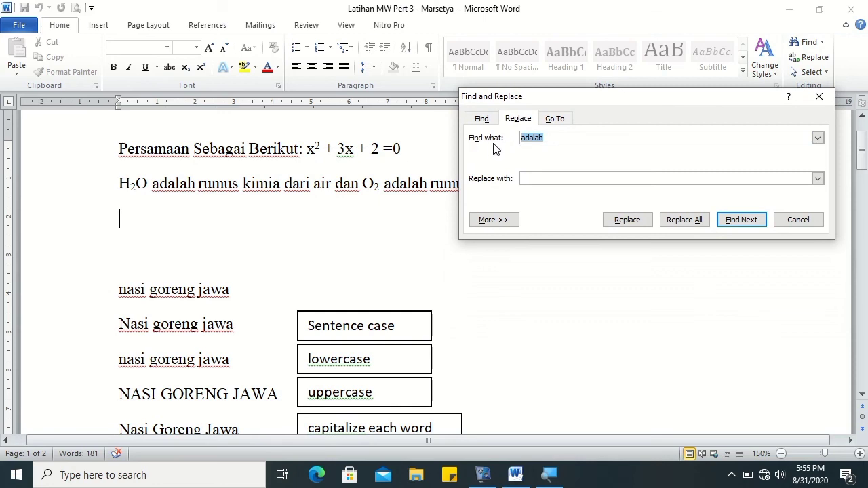
click(535, 179)
text(merupakan)
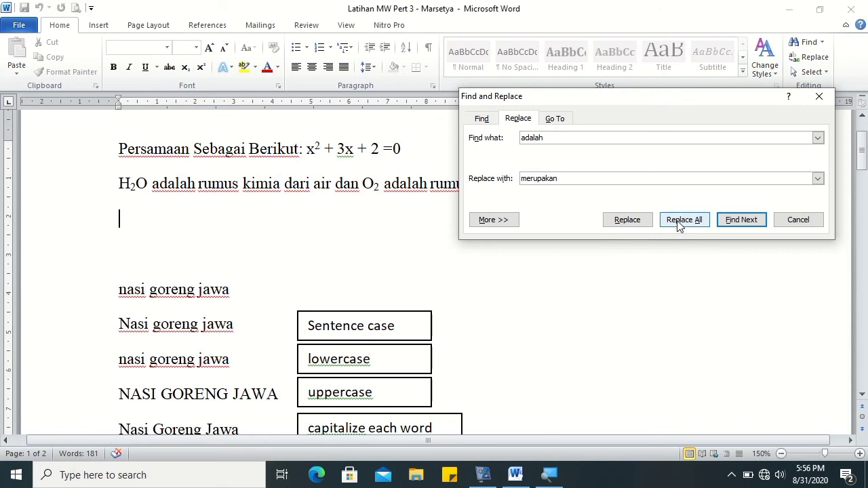
drag(661, 102, 668, 209)
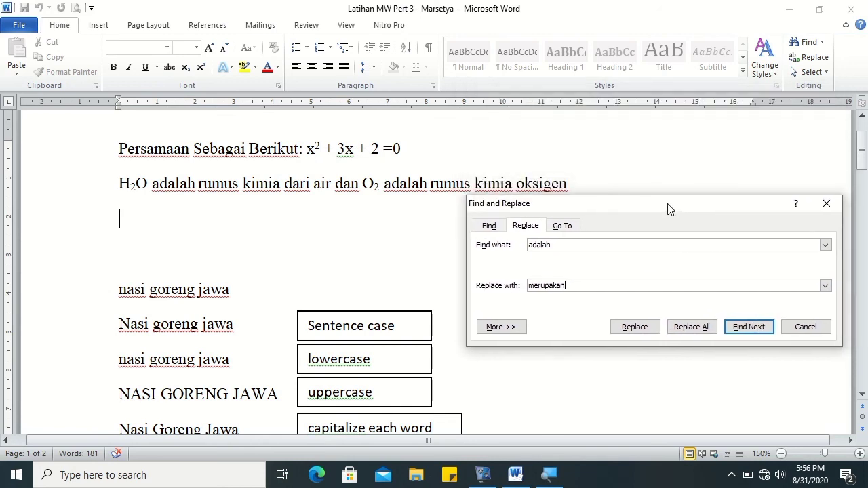
Replace All, turning both 'adalah' into 'merupakan' and acknowledging the 2-replacement message.
click(692, 331)
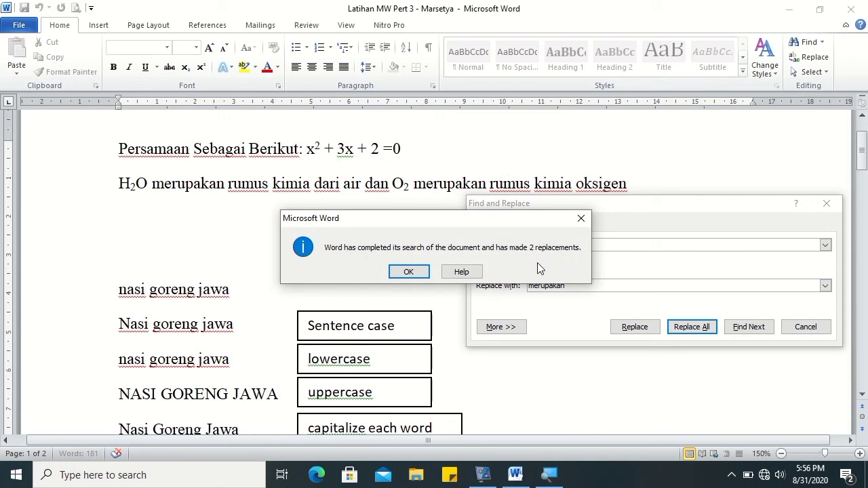
click(411, 270)
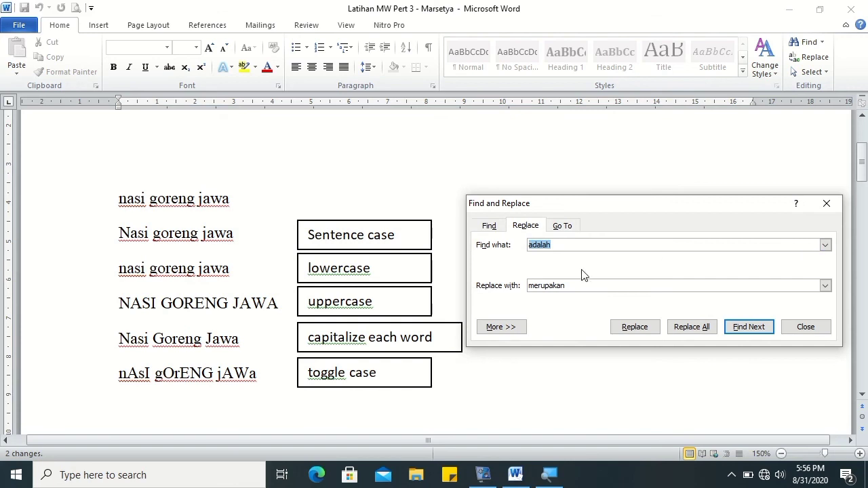
drag(862, 159, 861, 150)
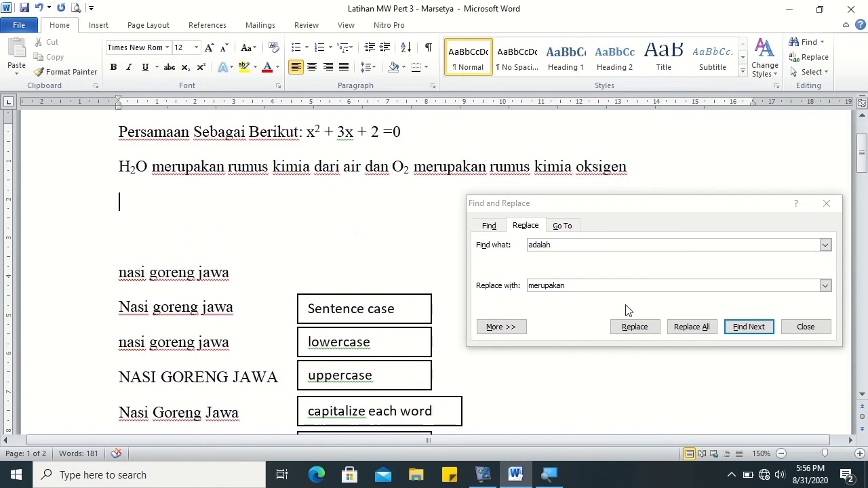
drag(609, 209, 601, 208)
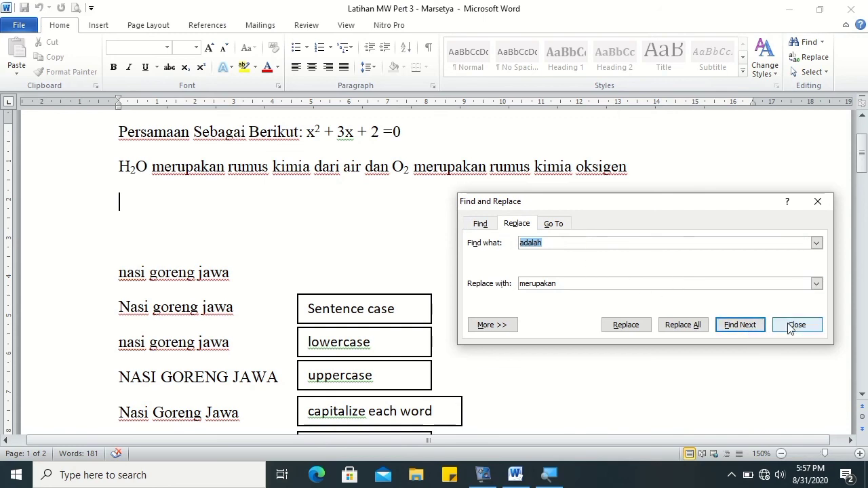
Close the Find and Replace dialog.
click(790, 327)
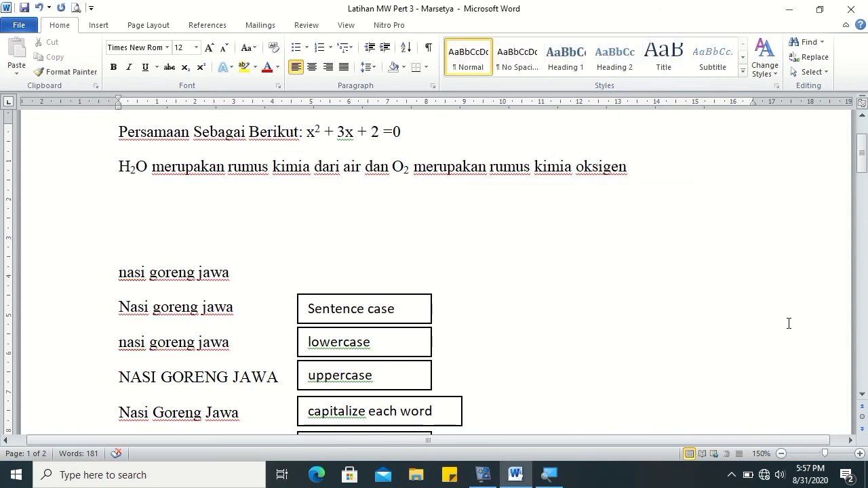